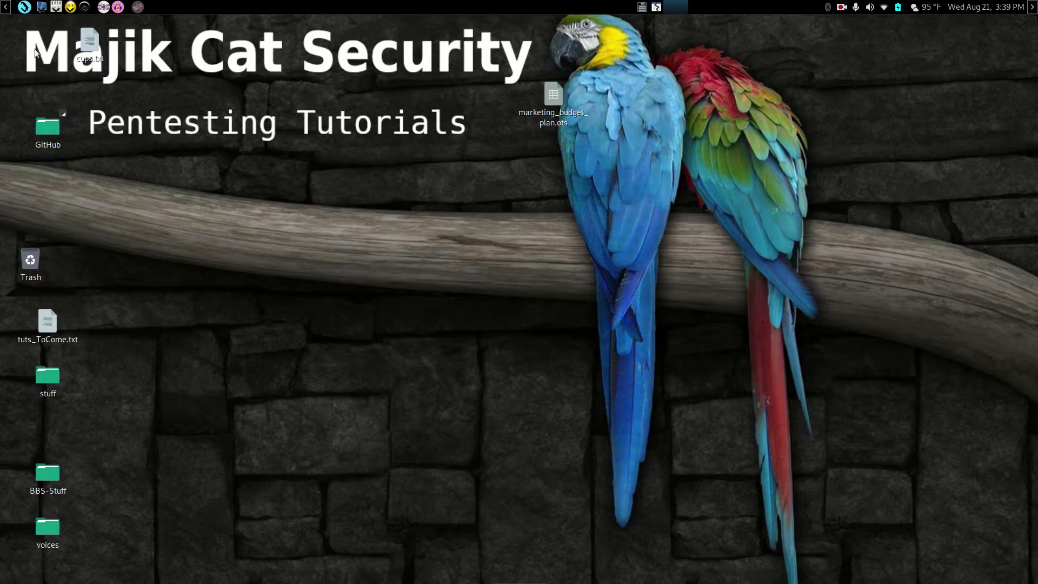
Browse the applications menu's System submenus, then close the menu.
{"action": "left_click", "coordinate": [23, 8]}
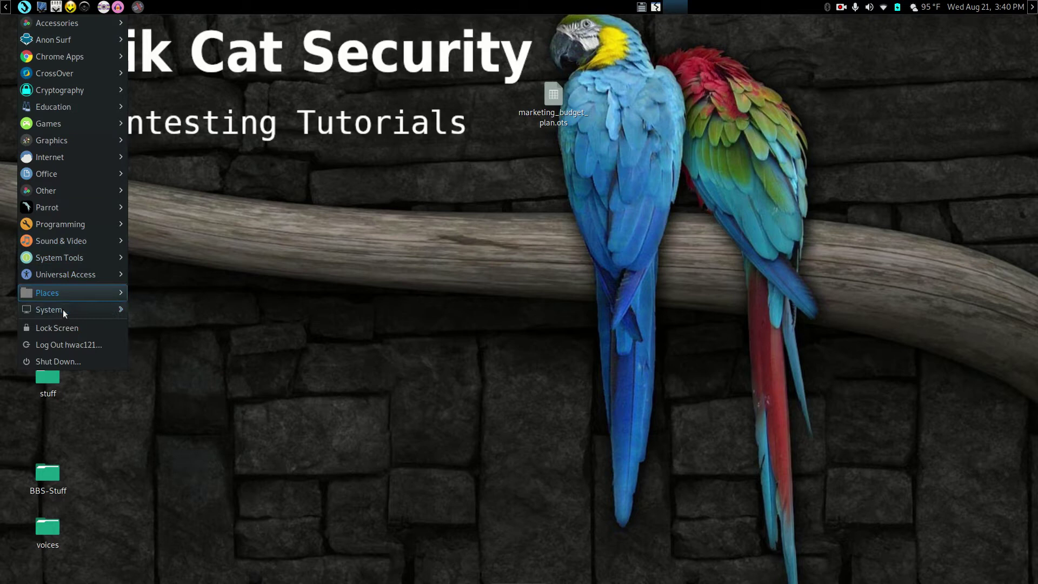
{"action": "mouse_move", "coordinate": [62, 310]}
{"action": "mouse_move", "coordinate": [163, 314]}
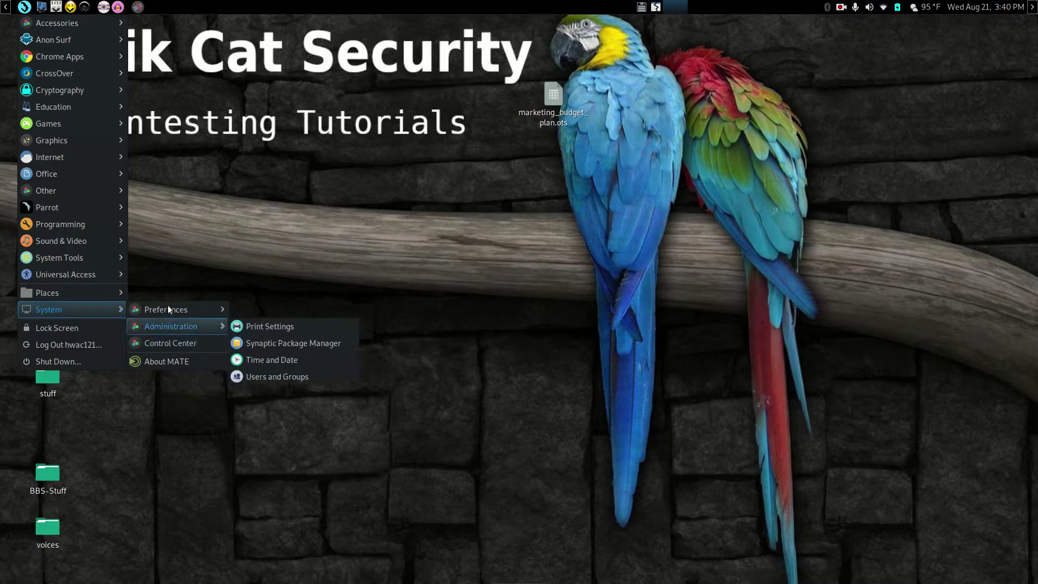
{"action": "left_click", "coordinate": [191, 203]}
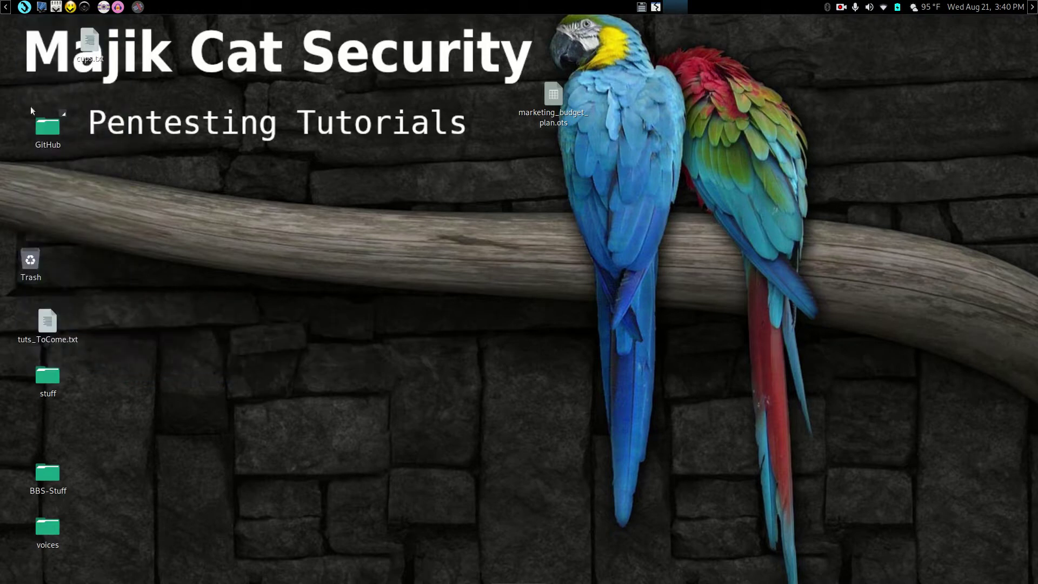
Open the stuff folder from the desktop, then close its window with Alt+F4.
{"action": "double_click", "coordinate": [42, 378]}
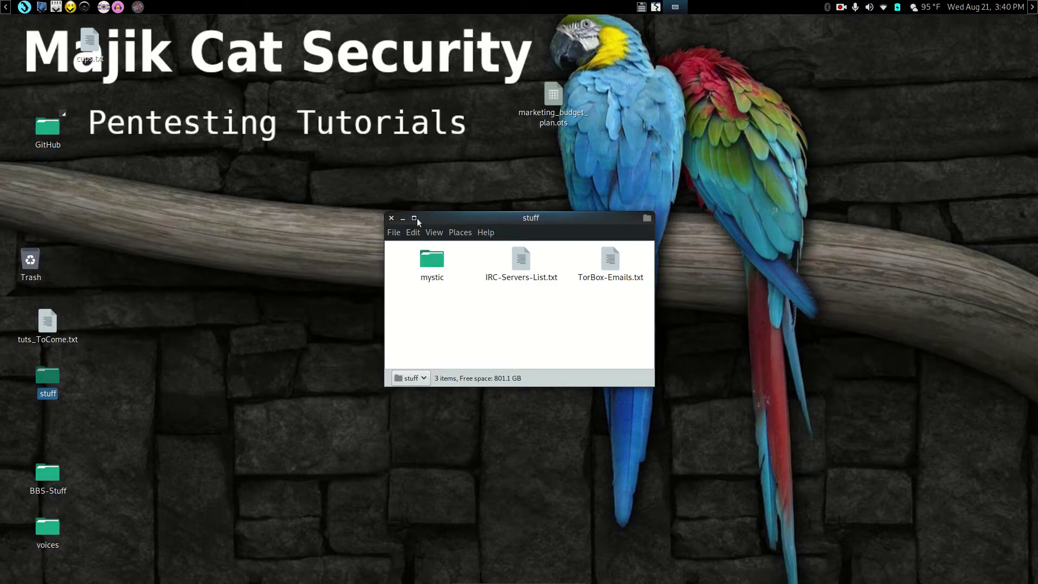
{"action": "left_click", "coordinate": [647, 218]}
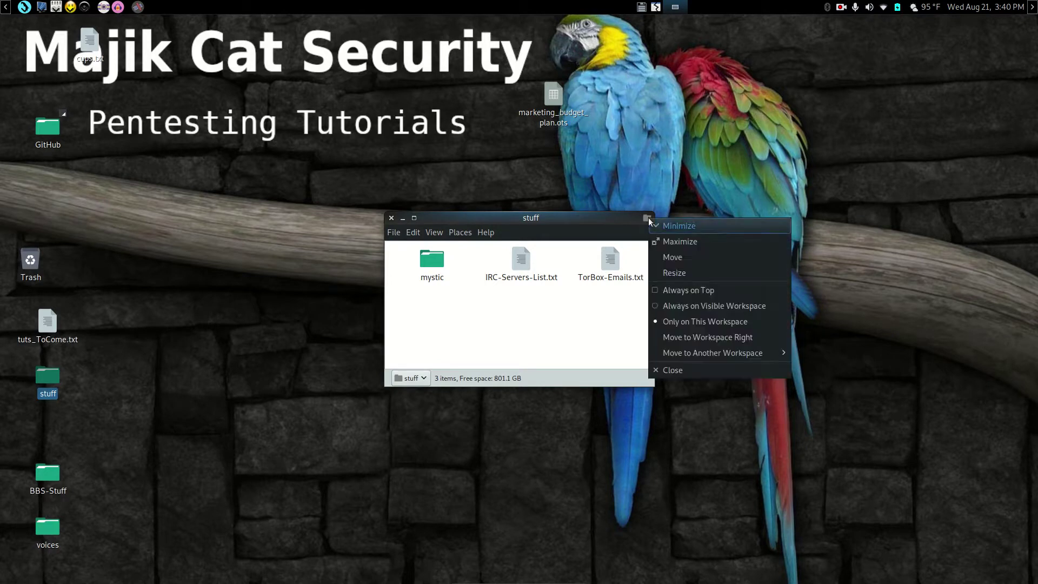
{"action": "key", "text": "alt+F4"}
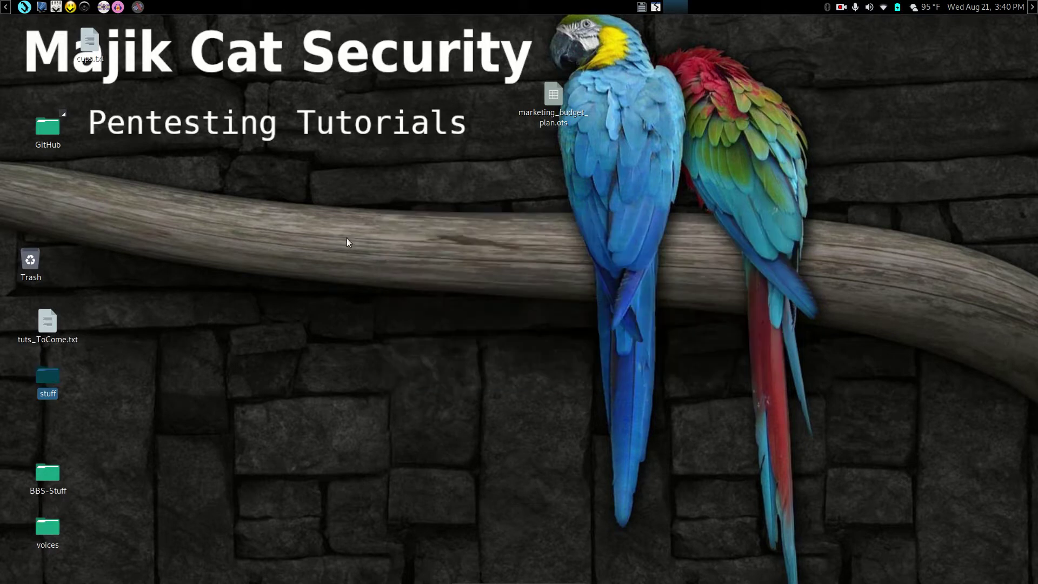
{"action": "left_click", "coordinate": [89, 250]}
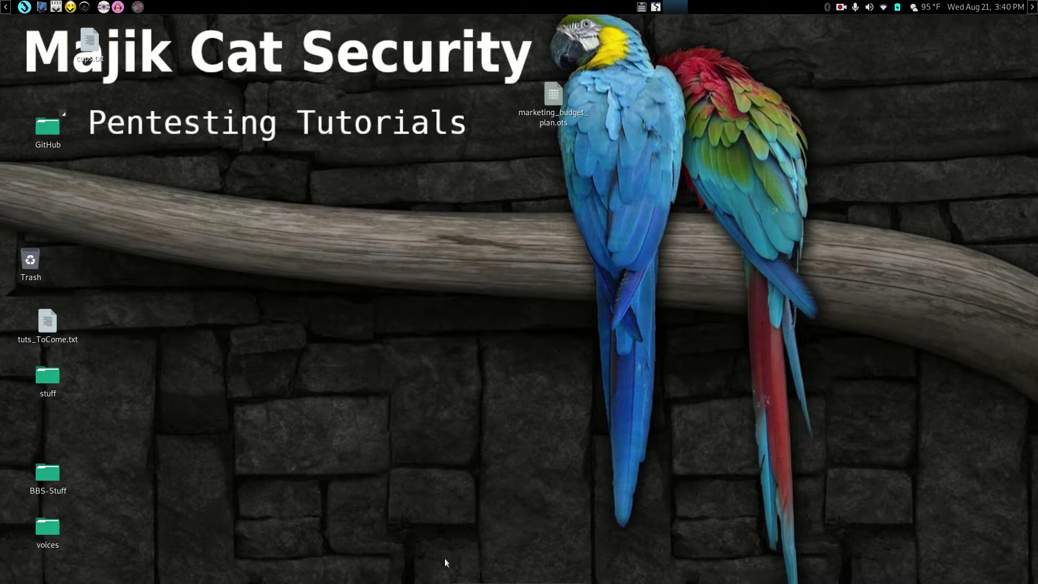
Reopen the stuff window from the bottom panel and close it with the × button.
{"action": "left_click", "coordinate": [548, 576]}
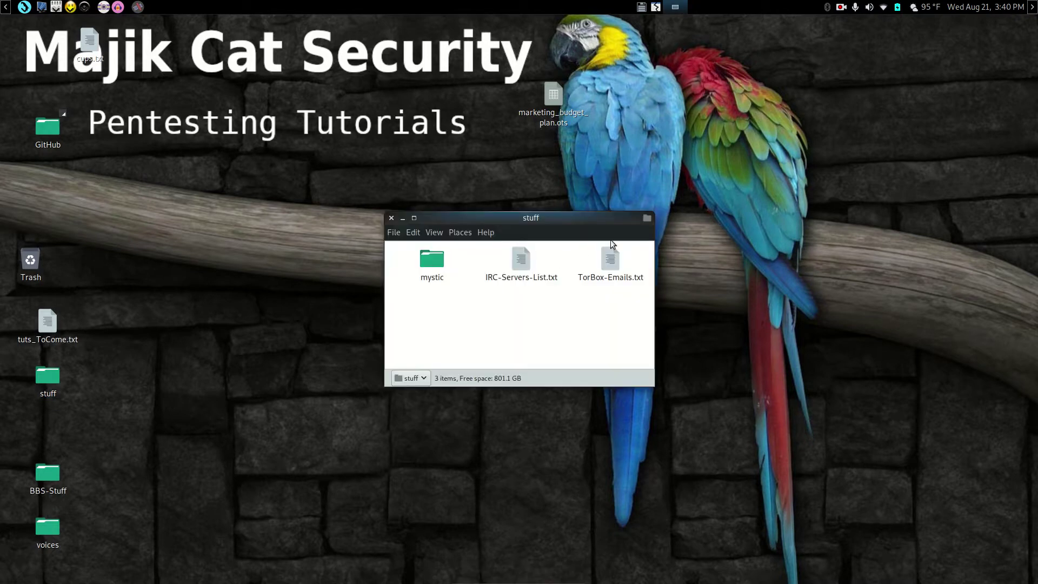
{"action": "left_click", "coordinate": [646, 219]}
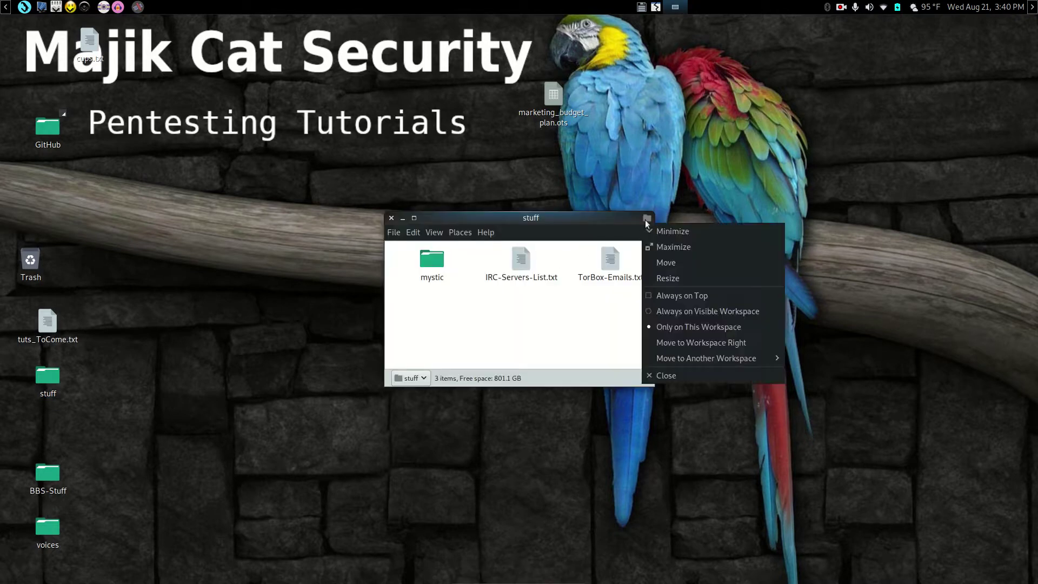
{"action": "left_click", "coordinate": [549, 215]}
{"action": "left_click", "coordinate": [391, 217]}
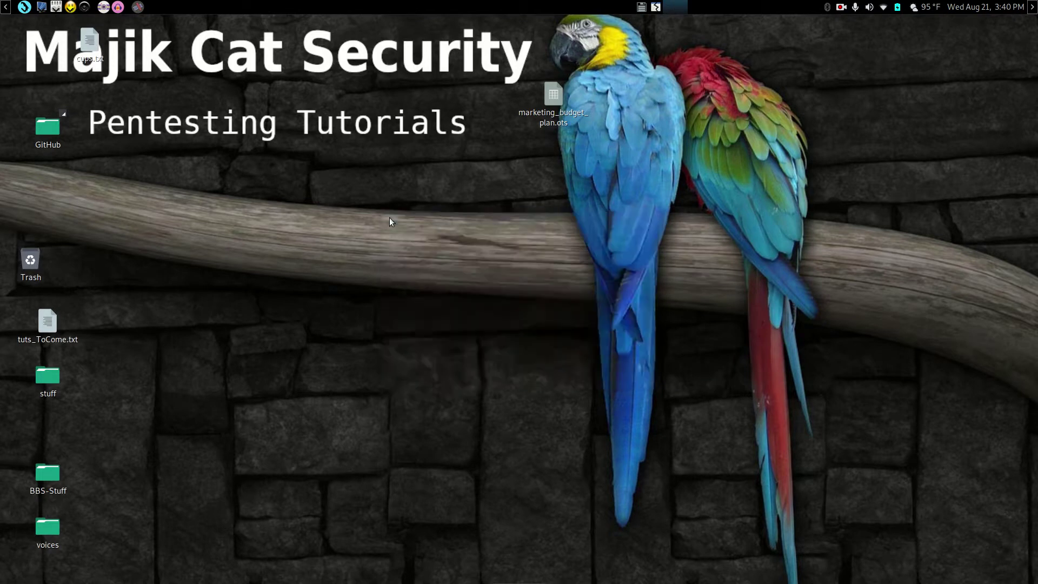
Launch Control Center from Menu > System, then start MATE Tweak under Look and Feel.
{"action": "left_click", "coordinate": [23, 9]}
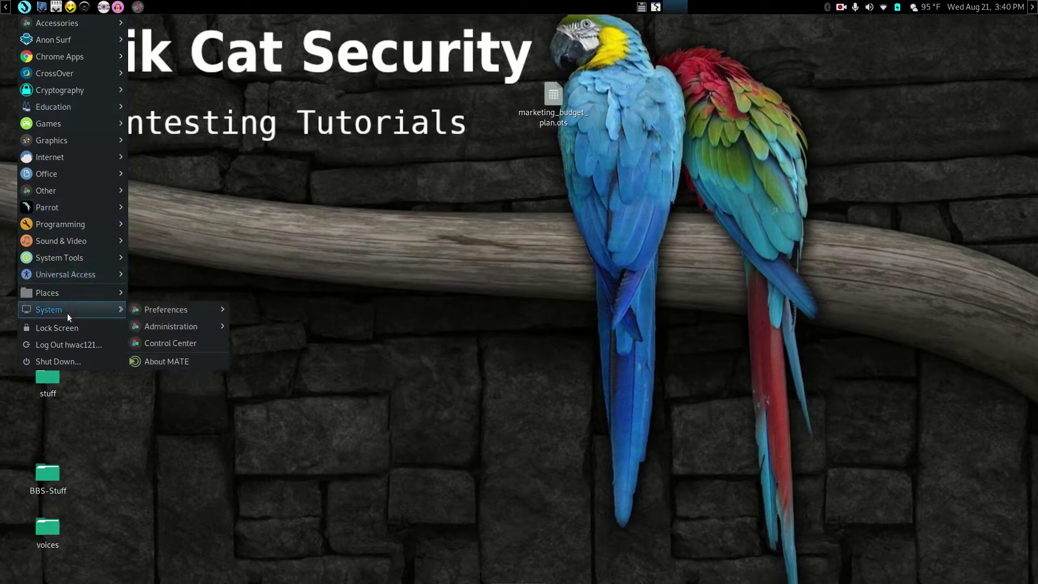
{"action": "left_click", "coordinate": [154, 344]}
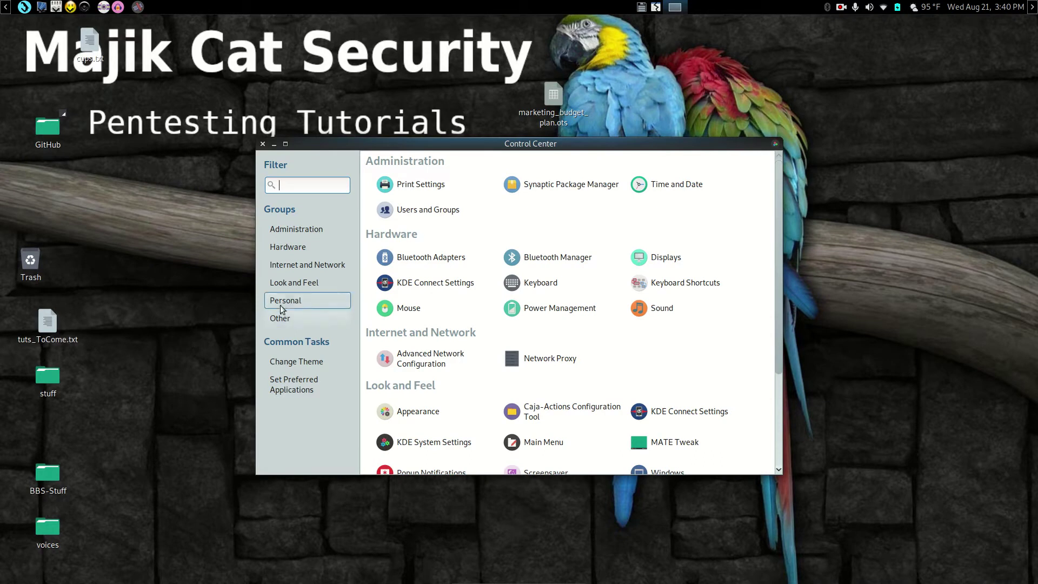
{"action": "left_click", "coordinate": [293, 285]}
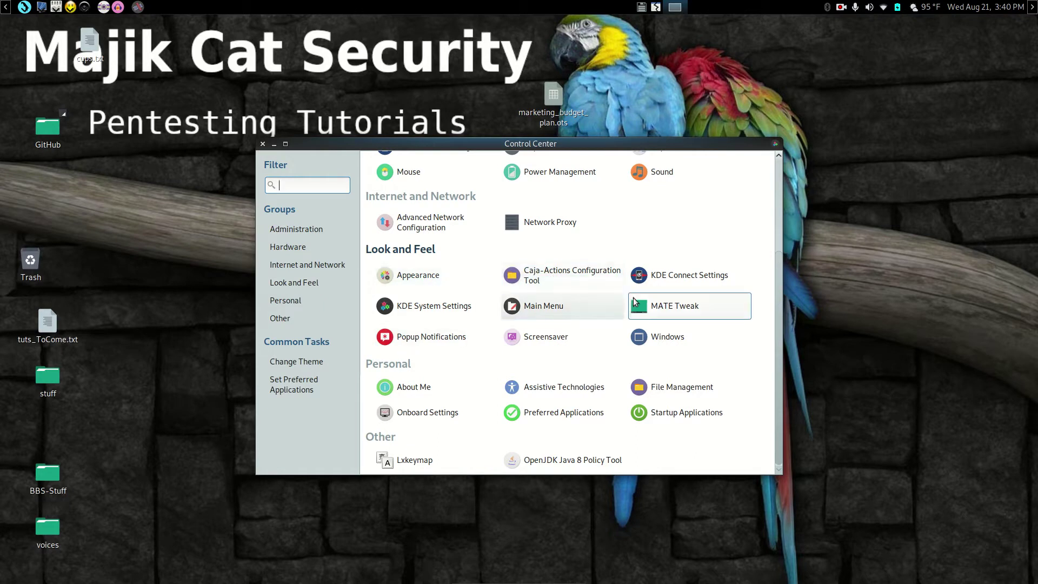
{"action": "left_click", "coordinate": [671, 304]}
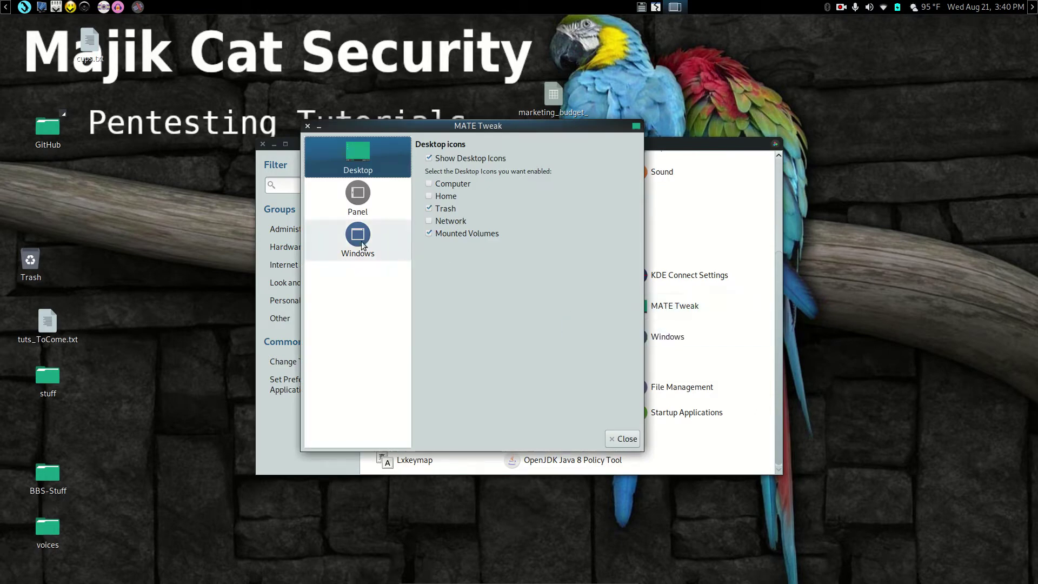
In MATE Tweak's Windows section, set window control placement to Right, back to Left, then close MATE Tweak.
{"action": "left_click", "coordinate": [362, 198]}
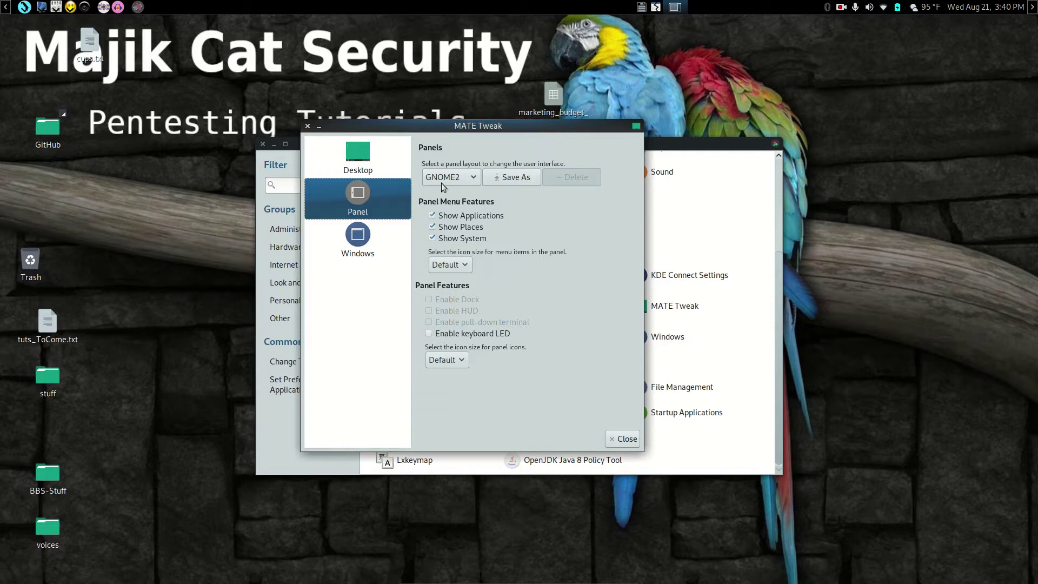
{"action": "left_click", "coordinate": [363, 240]}
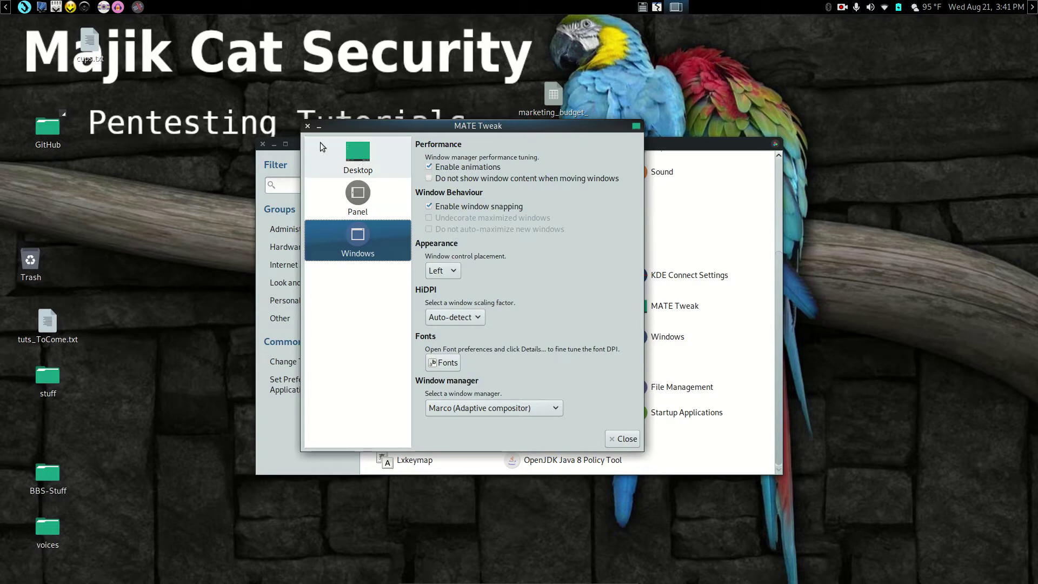
{"action": "left_click", "coordinate": [455, 271]}
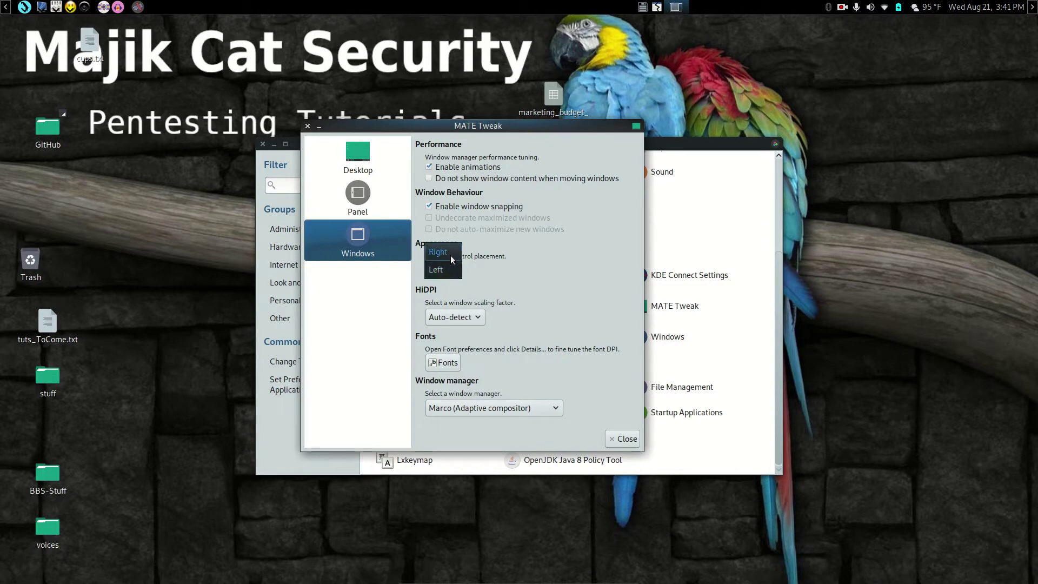
{"action": "left_click", "coordinate": [450, 254]}
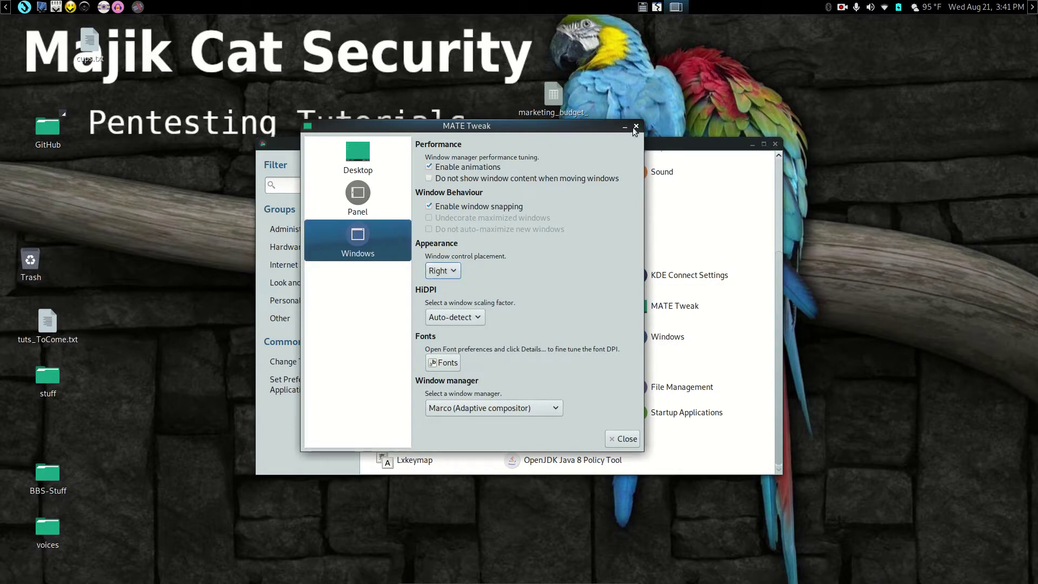
{"action": "left_click", "coordinate": [457, 274]}
{"action": "left_click", "coordinate": [440, 294]}
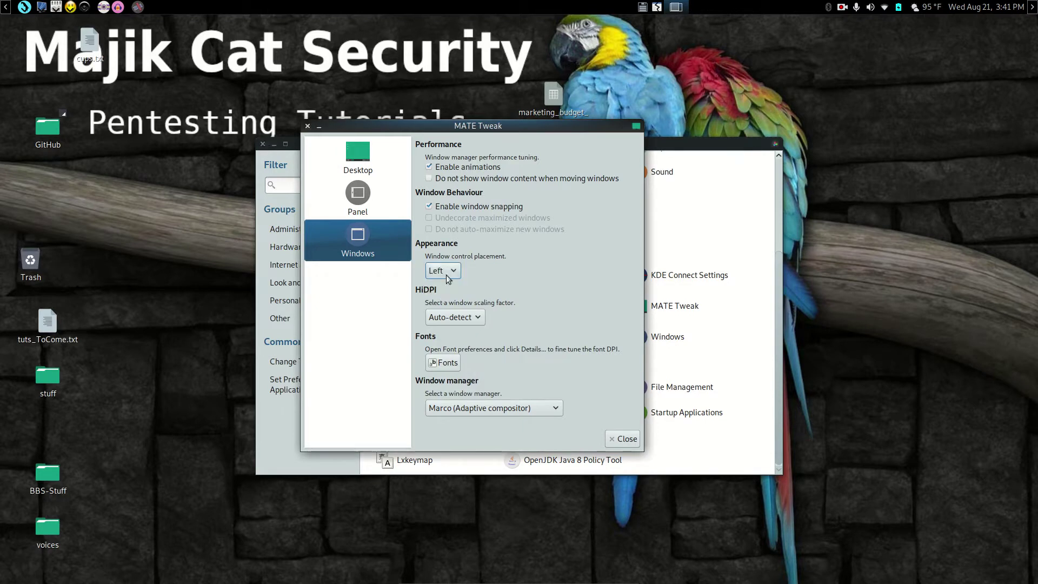
{"action": "left_click", "coordinate": [617, 437]}
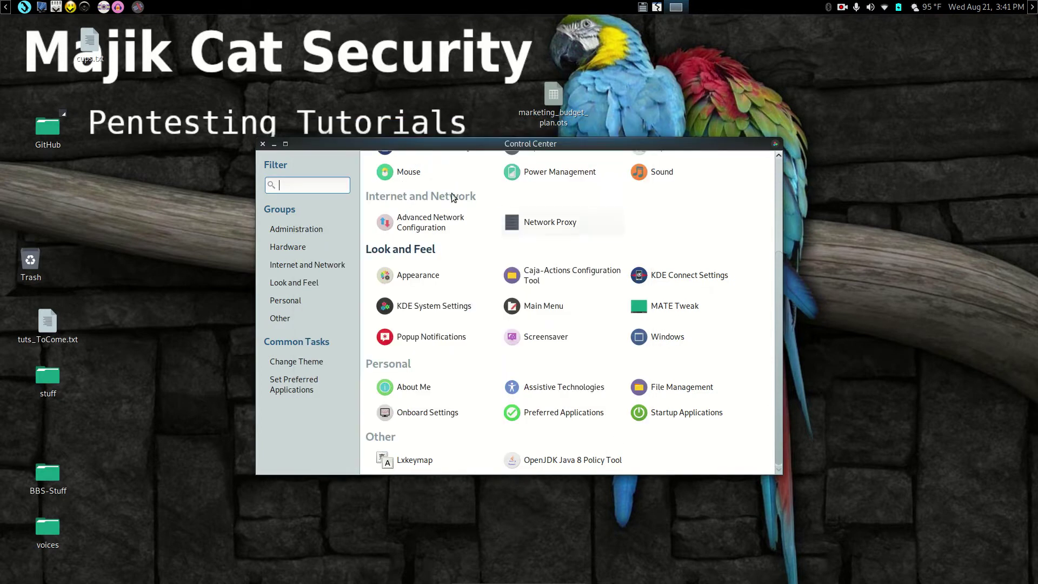
Close the Control Center, then open the stuff folder and minimize and restore it.
{"action": "left_click", "coordinate": [262, 145]}
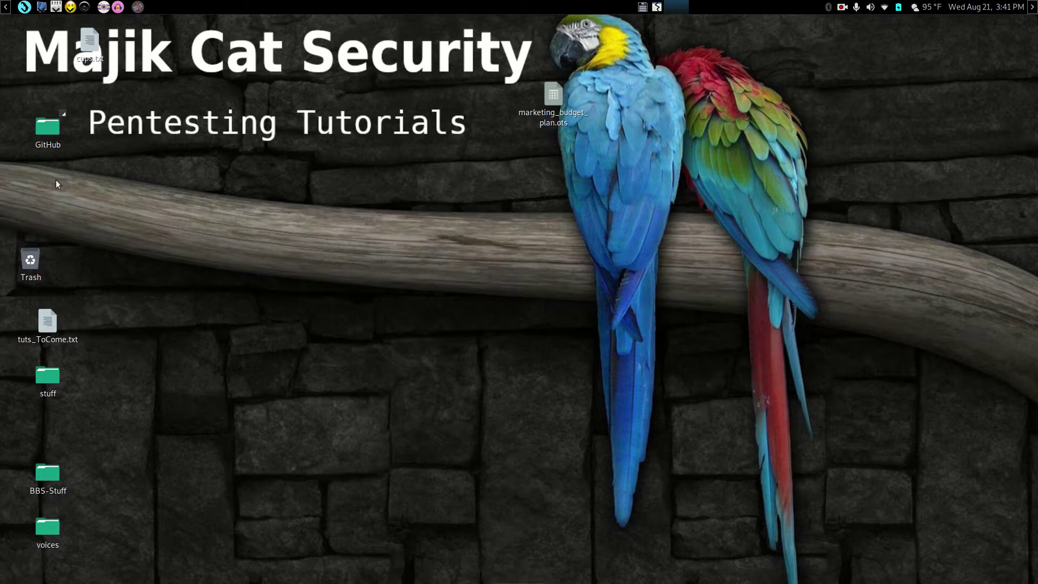
{"action": "double_click", "coordinate": [50, 381]}
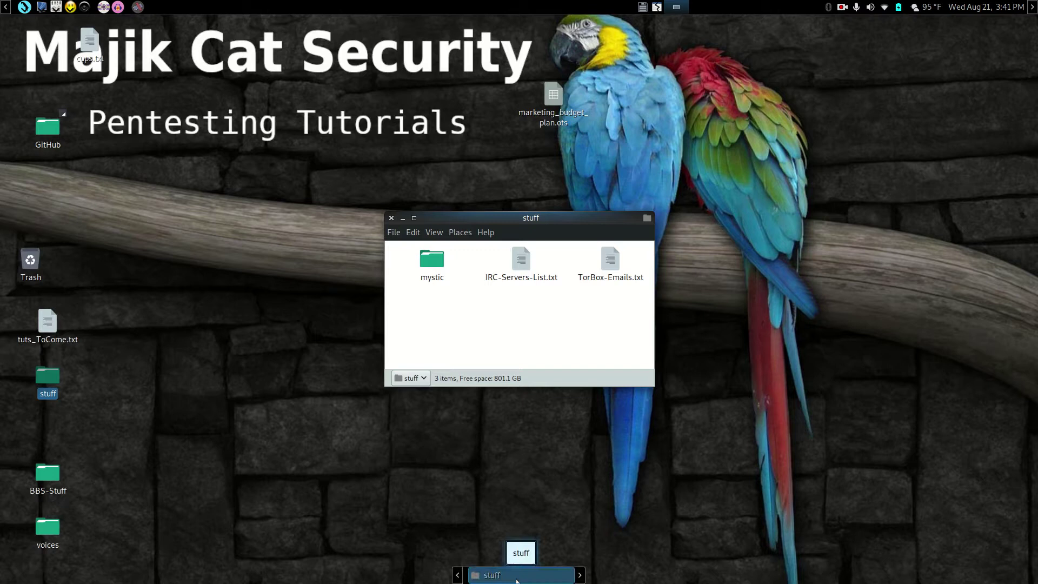
{"action": "left_click", "coordinate": [517, 577]}
{"action": "left_click", "coordinate": [517, 575]}
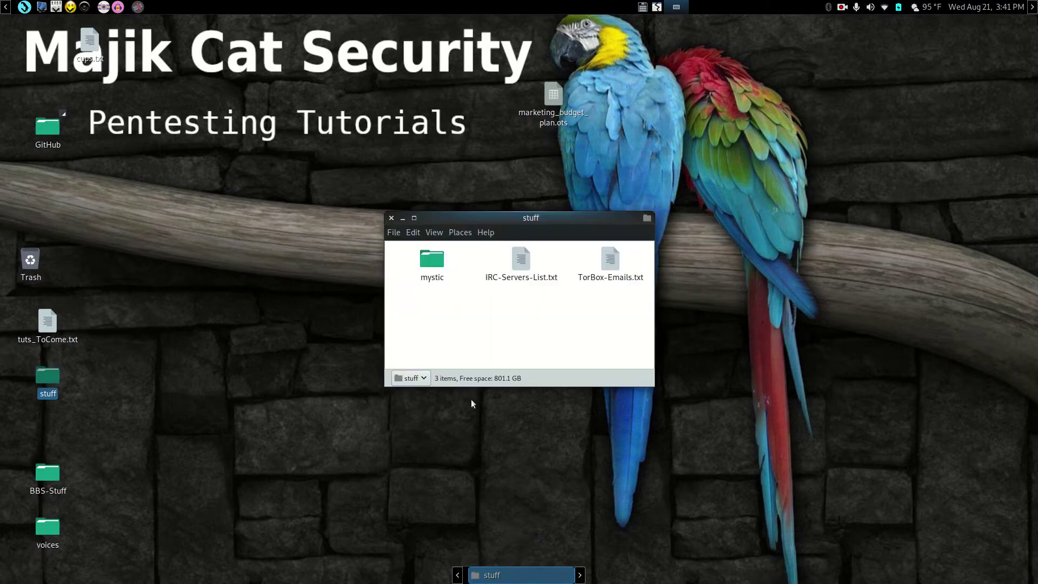
Open BBS-Stuff, switch between both windows in the window list, then close both.
{"action": "double_click", "coordinate": [47, 474]}
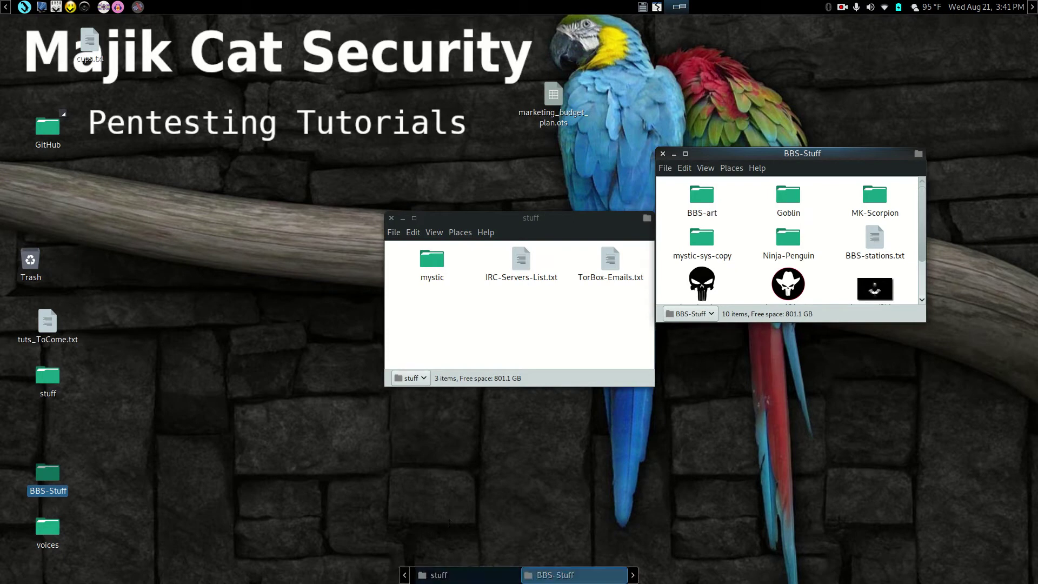
{"action": "left_click", "coordinate": [507, 580]}
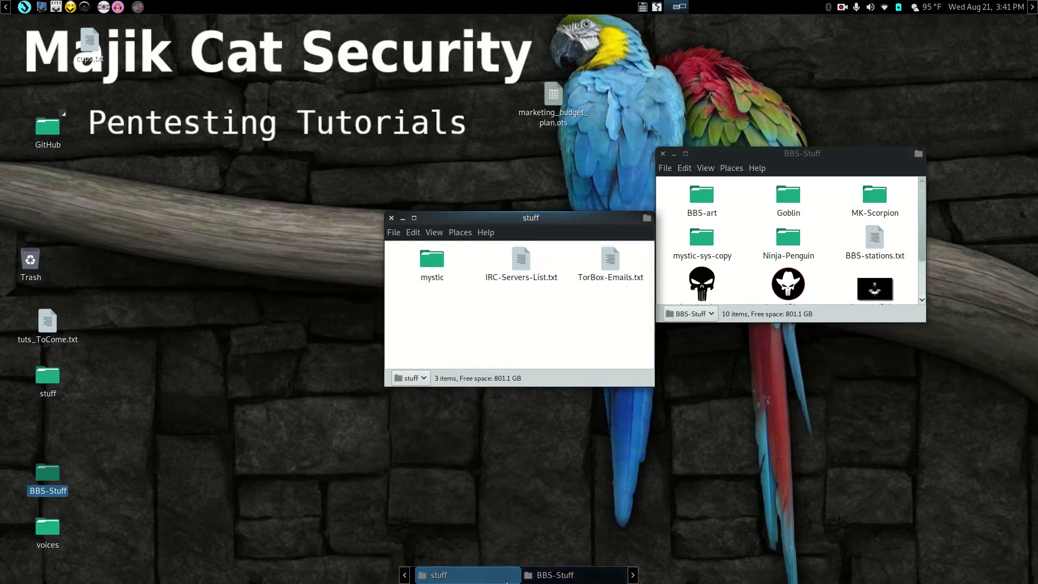
{"action": "left_click", "coordinate": [541, 576]}
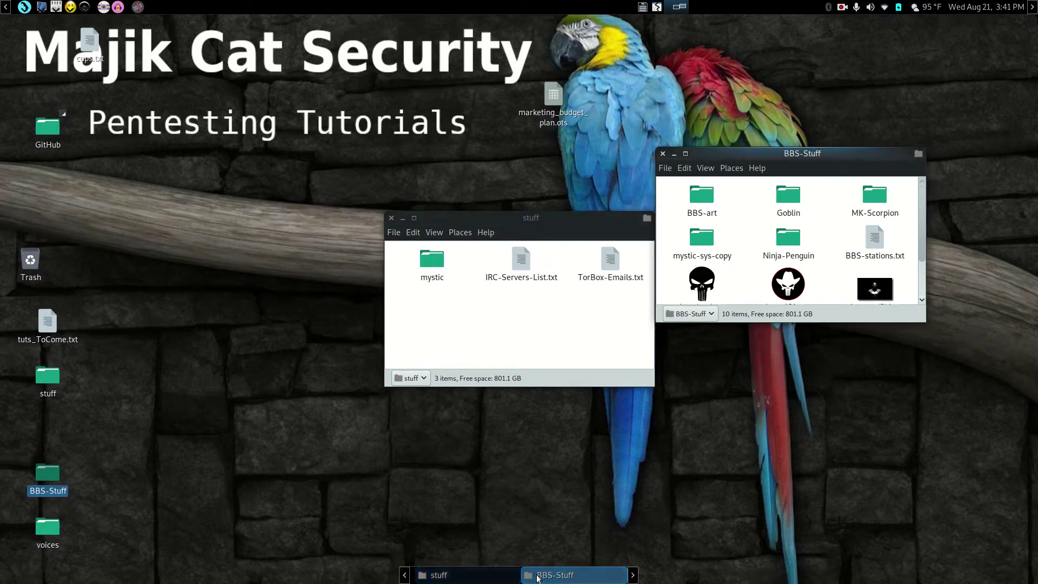
{"action": "left_click", "coordinate": [392, 219]}
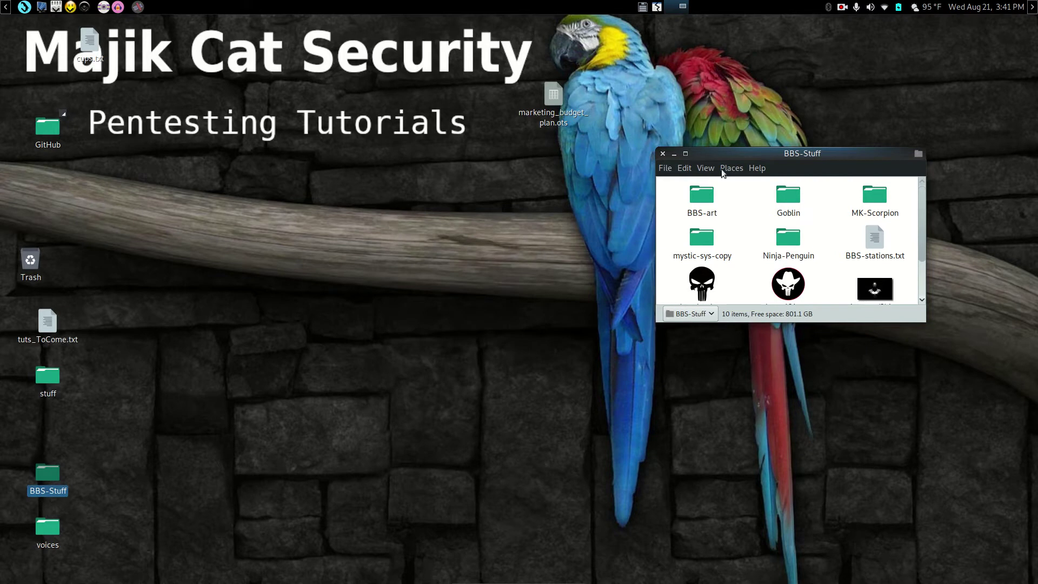
{"action": "left_click", "coordinate": [662, 154]}
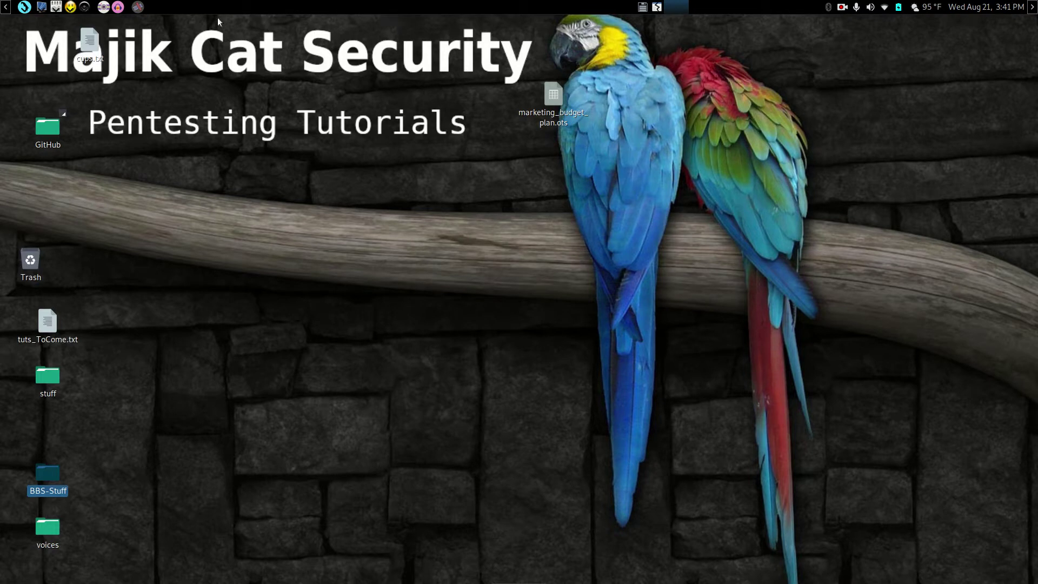
{"action": "left_click", "coordinate": [5, 7]}
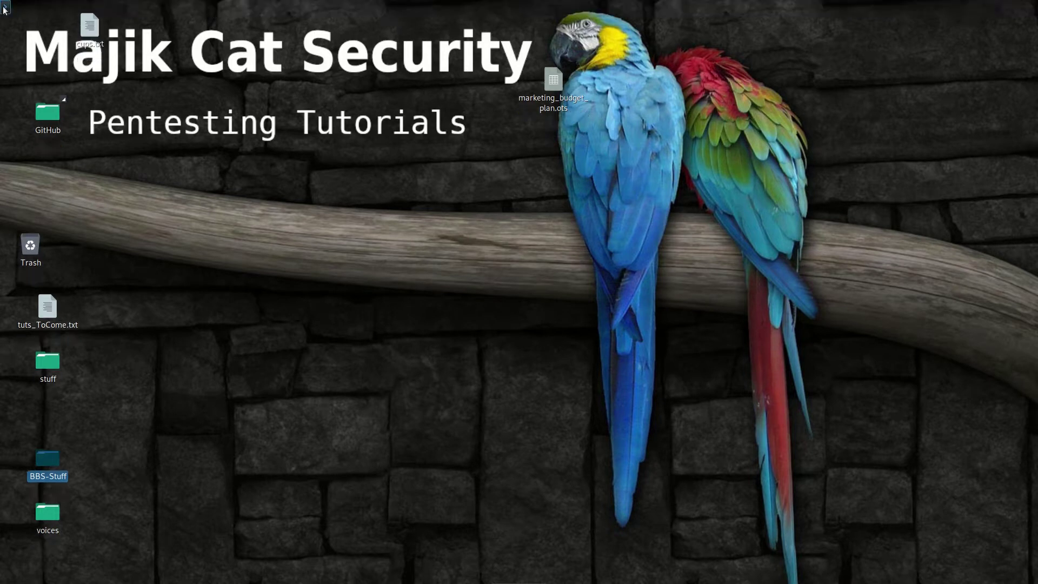
{"action": "left_click", "coordinate": [5, 8]}
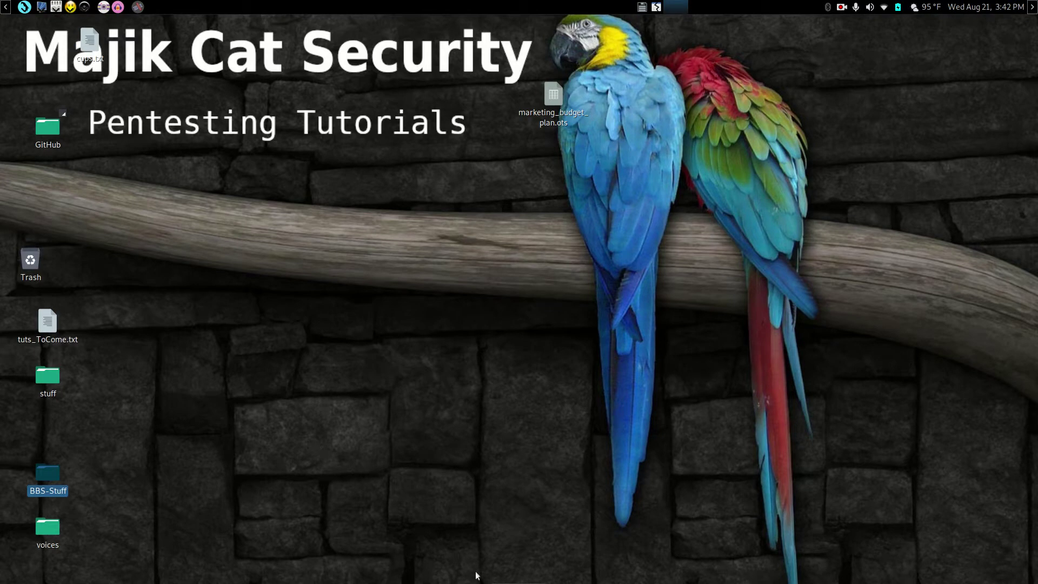
{"action": "mouse_move", "coordinate": [497, 575]}
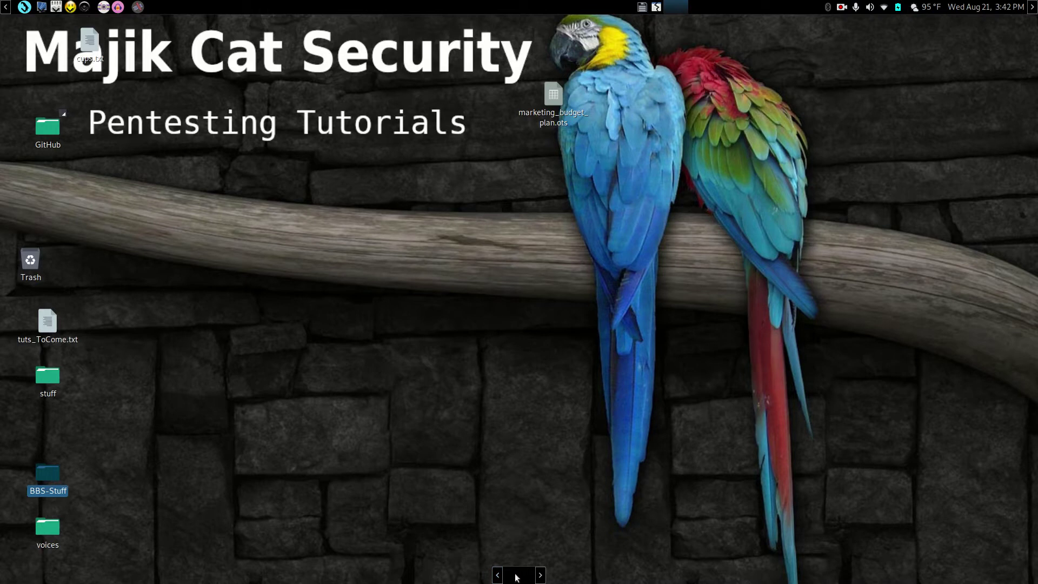
{"action": "right_click", "coordinate": [605, 7]}
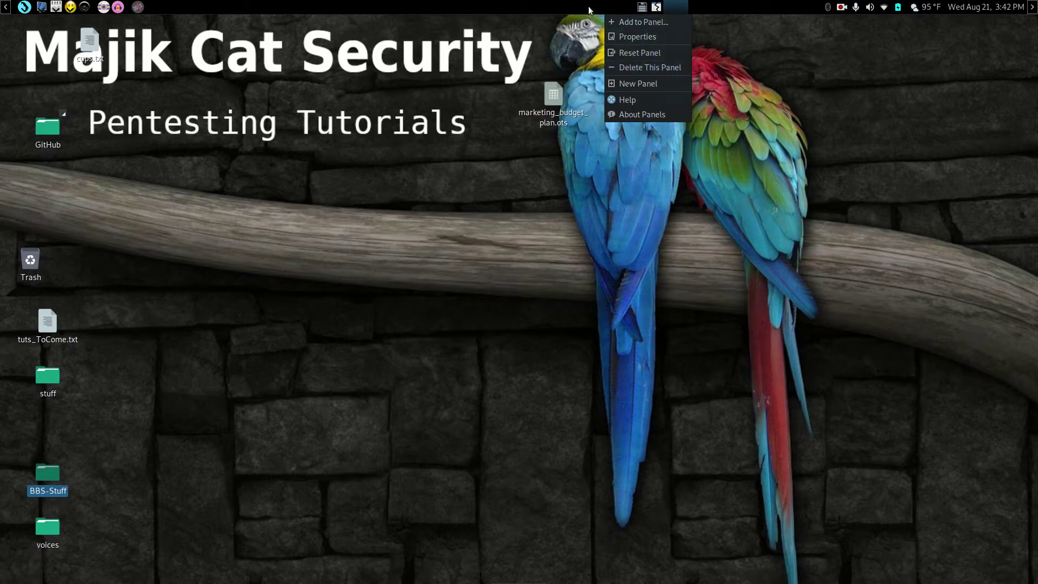
{"action": "left_click", "coordinate": [628, 14]}
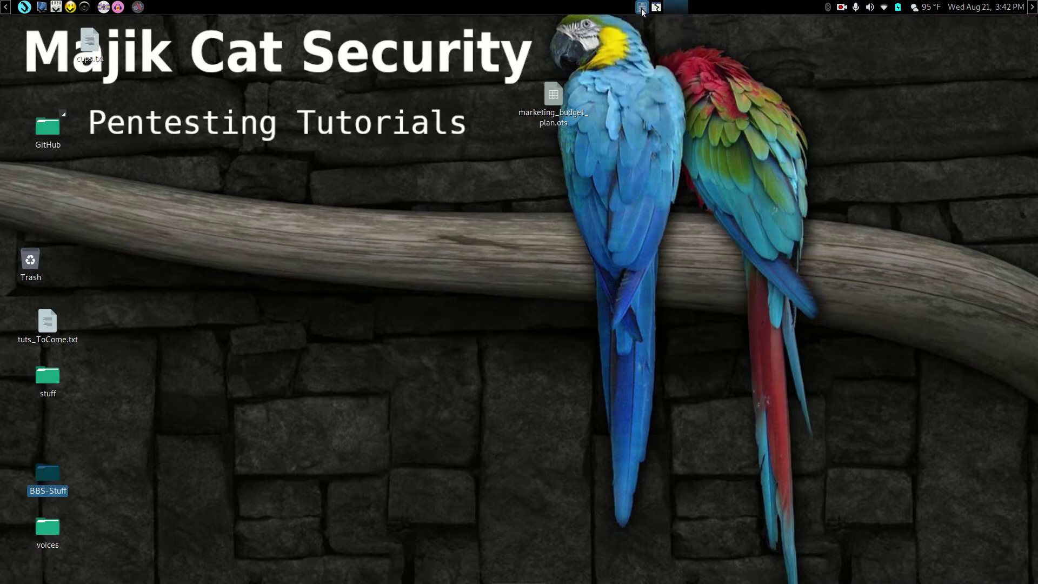
{"action": "right_click", "coordinate": [642, 8]}
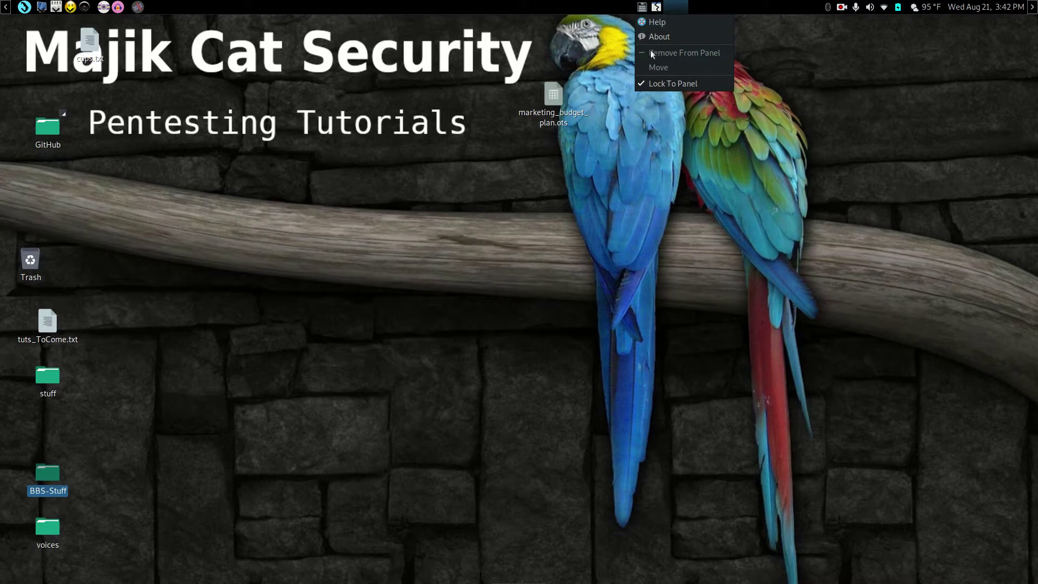
{"action": "left_click", "coordinate": [608, 4]}
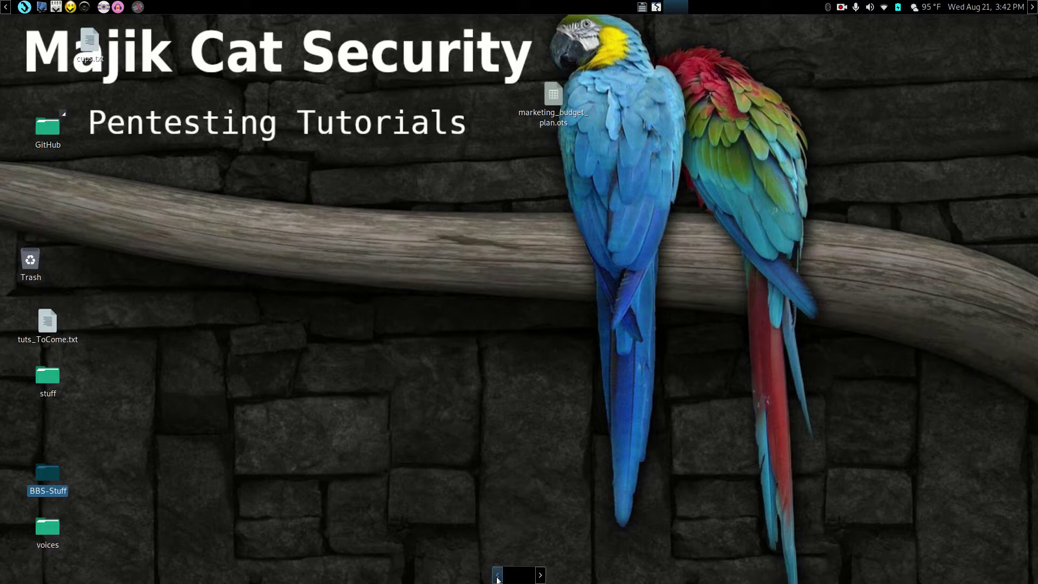
{"action": "right_click", "coordinate": [498, 579]}
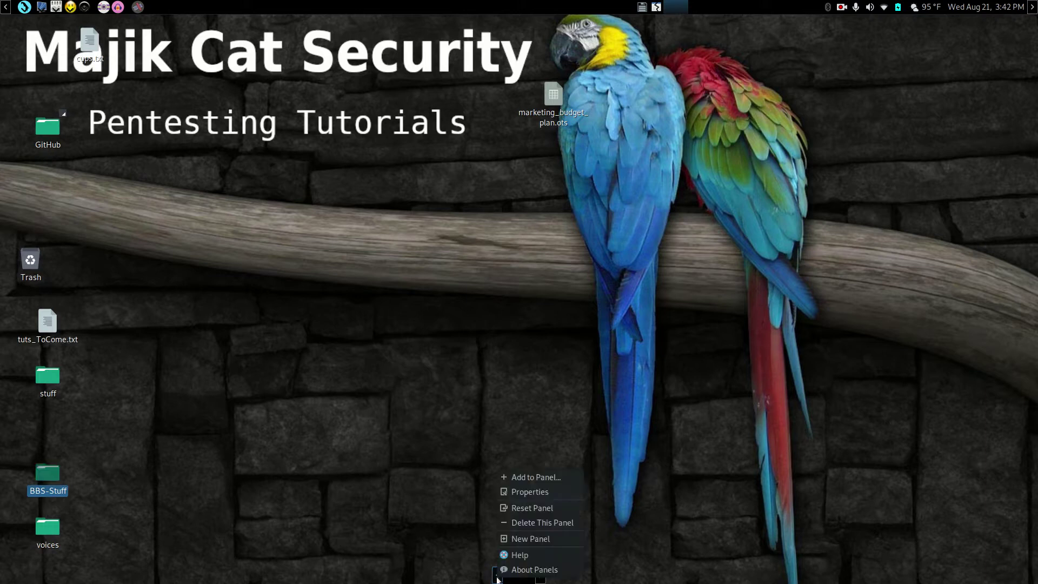
{"action": "left_click", "coordinate": [514, 493]}
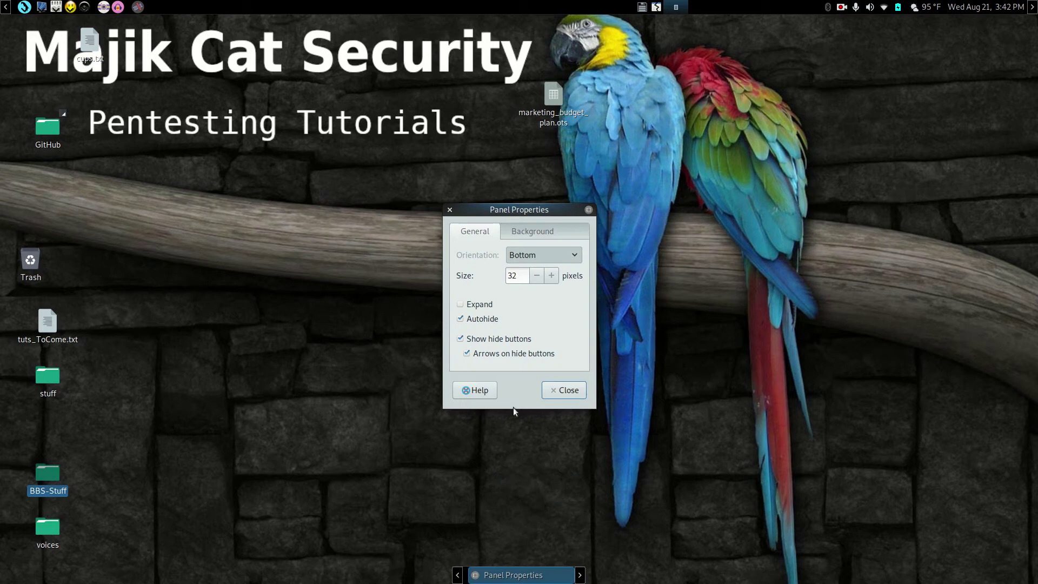
{"action": "left_click", "coordinate": [461, 304]}
{"action": "left_click", "coordinate": [461, 320]}
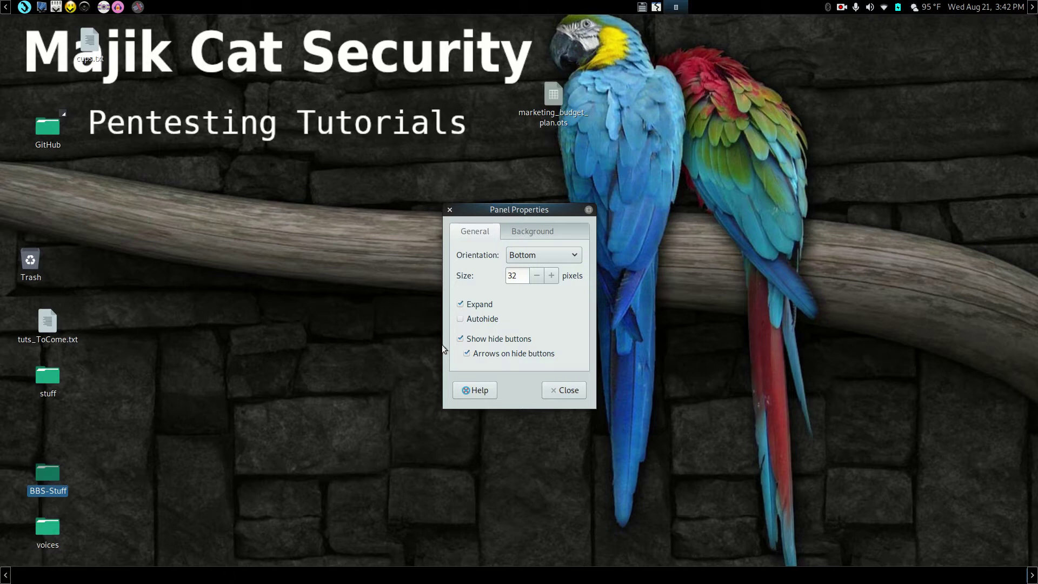
{"action": "left_click", "coordinate": [460, 305]}
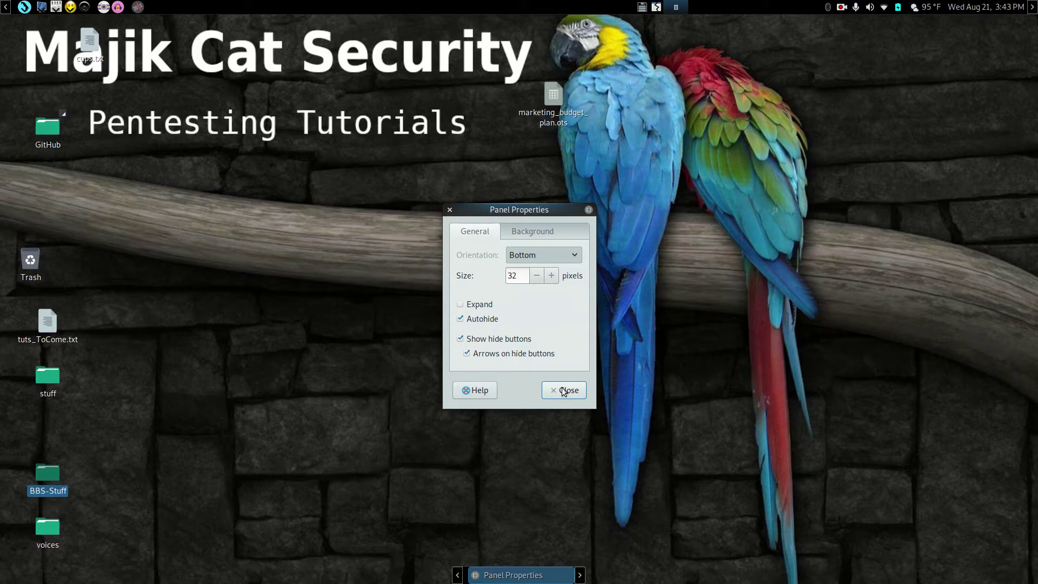
{"action": "left_click", "coordinate": [529, 227]}
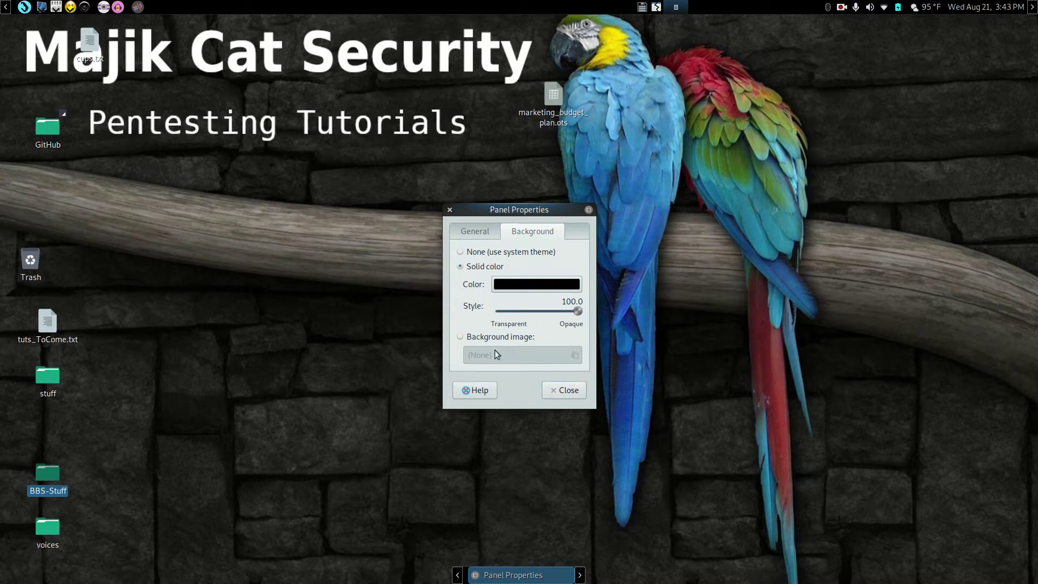
{"action": "left_click", "coordinate": [560, 390]}
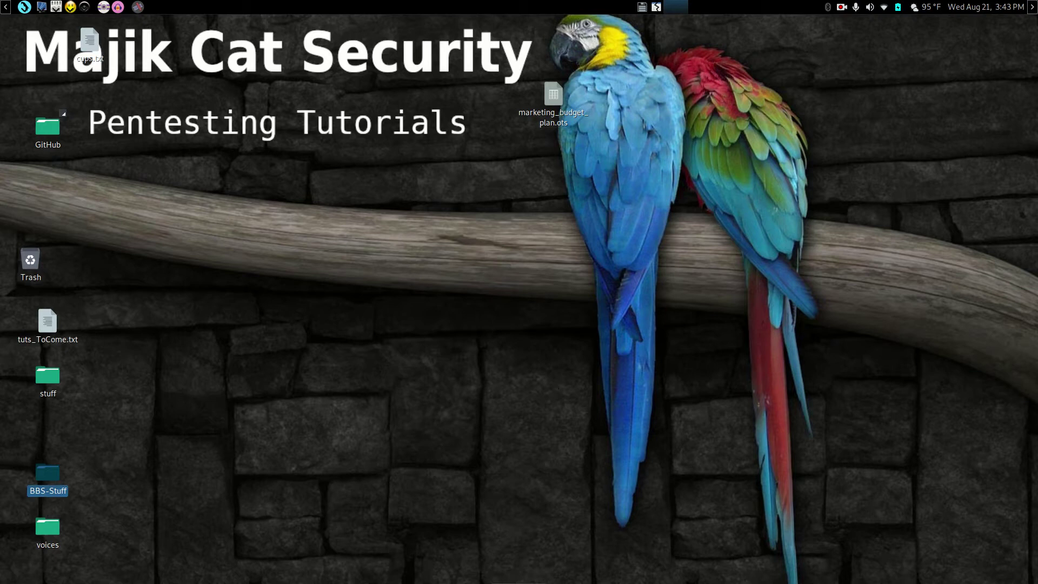
{"action": "mouse_move", "coordinate": [515, 567]}
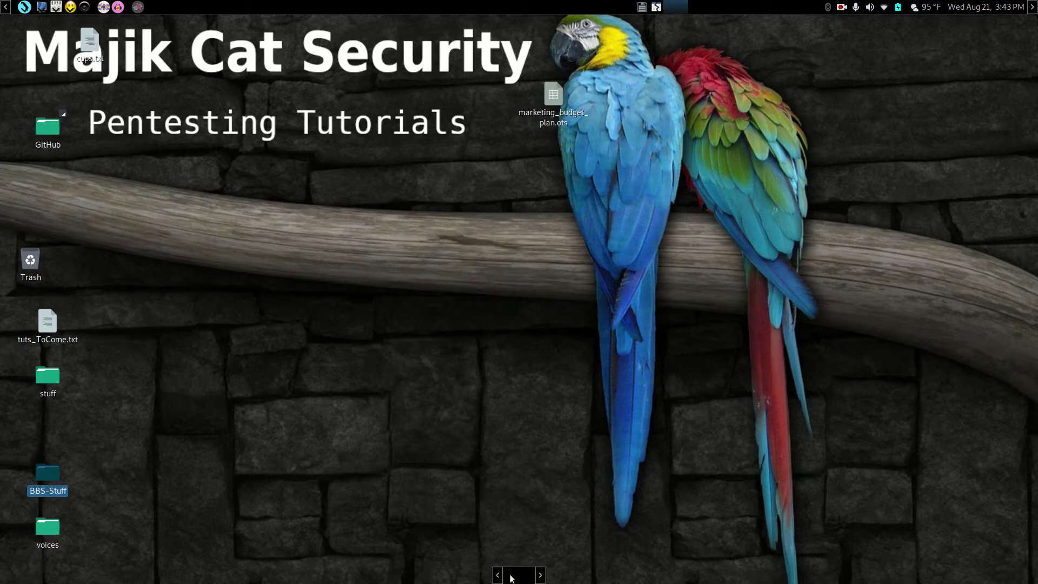
{"action": "right_click", "coordinate": [520, 578]}
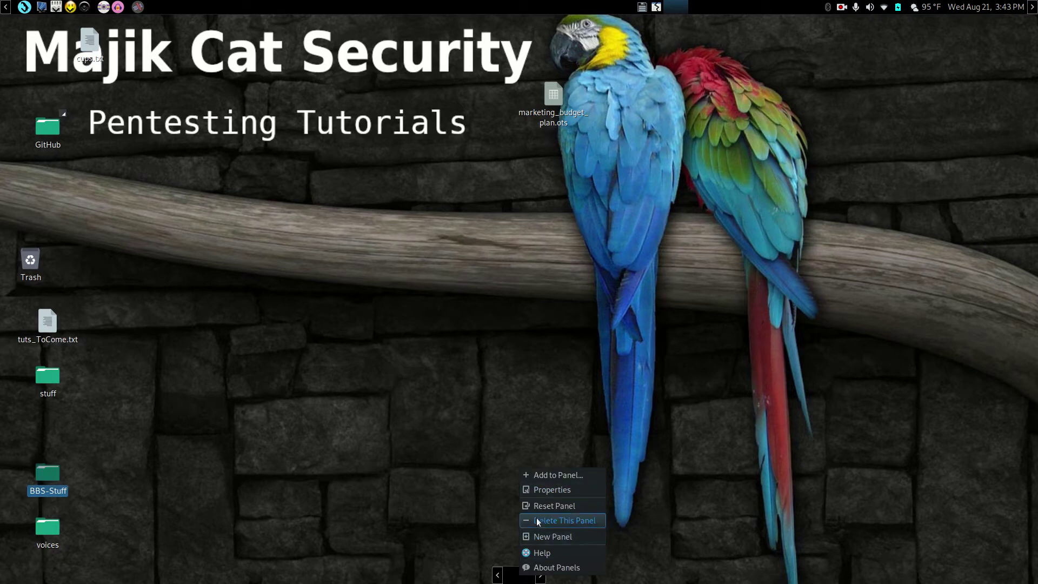
{"action": "left_click", "coordinate": [539, 476]}
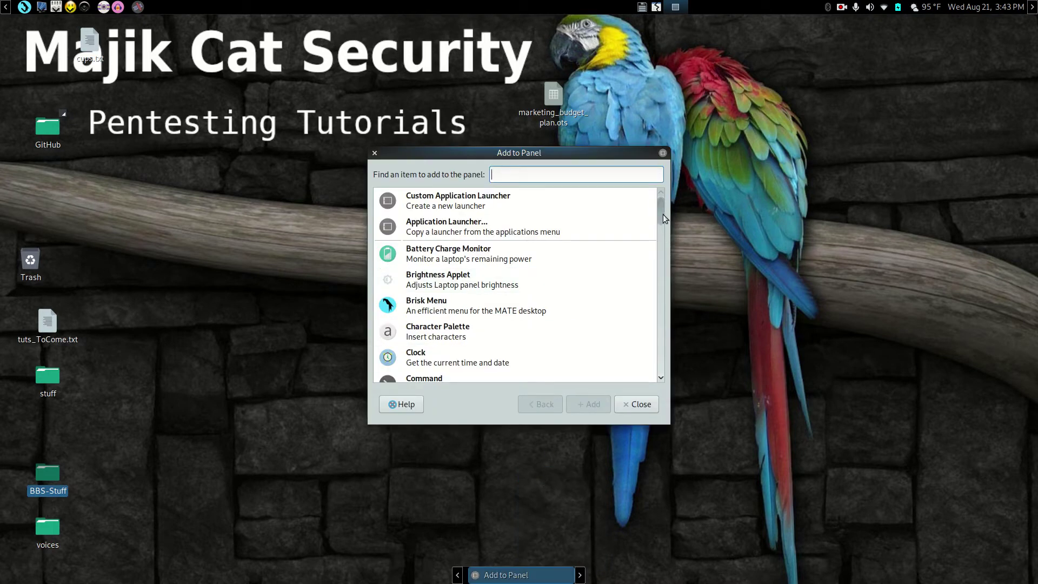
{"action": "left_click_drag", "start_coordinate": [663, 214], "coordinate": [653, 373]}
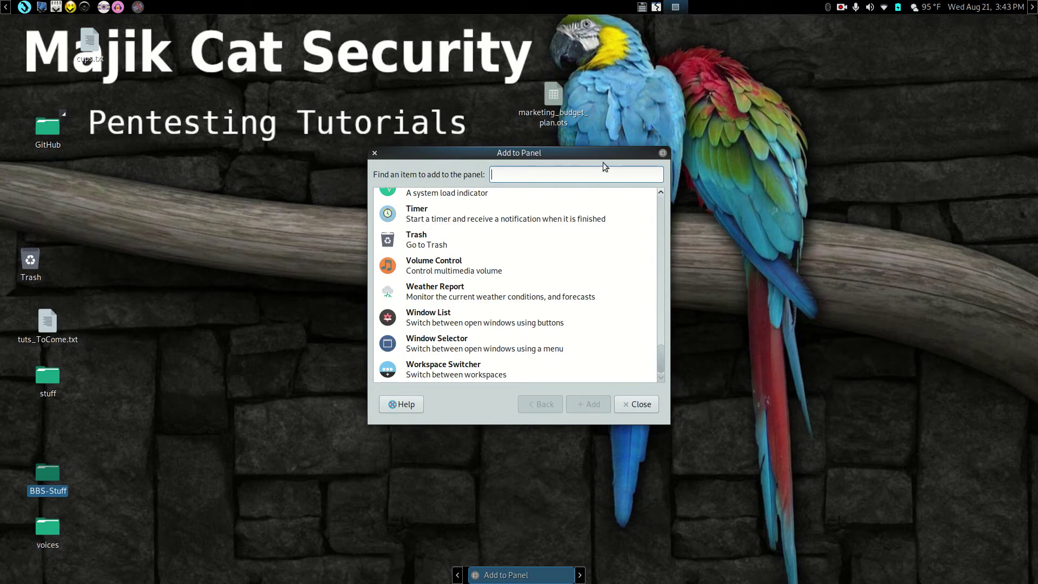
{"action": "key", "text": "Escape"}
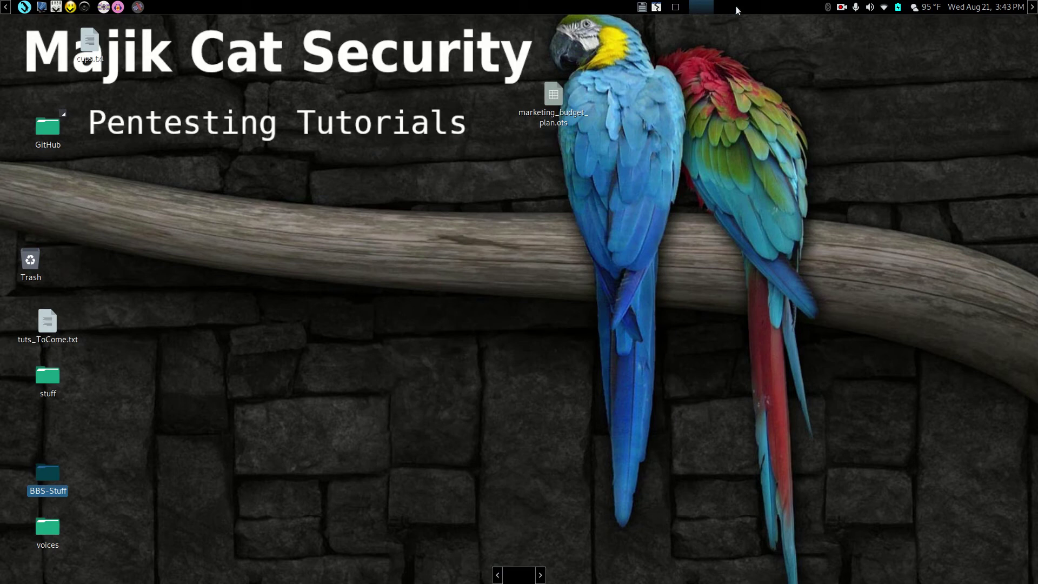
{"action": "left_click", "coordinate": [680, 8]}
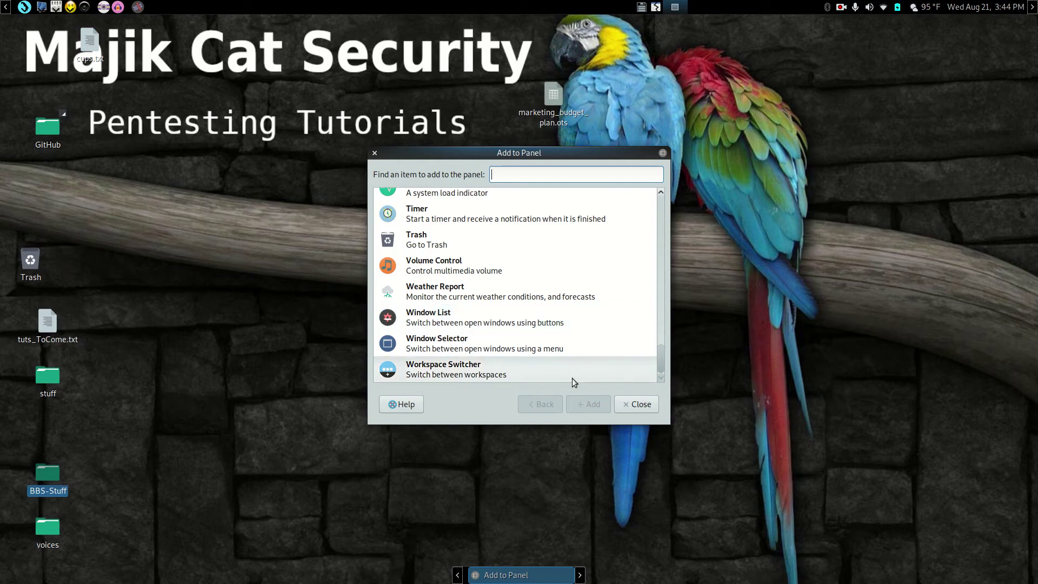
{"action": "left_click", "coordinate": [629, 407]}
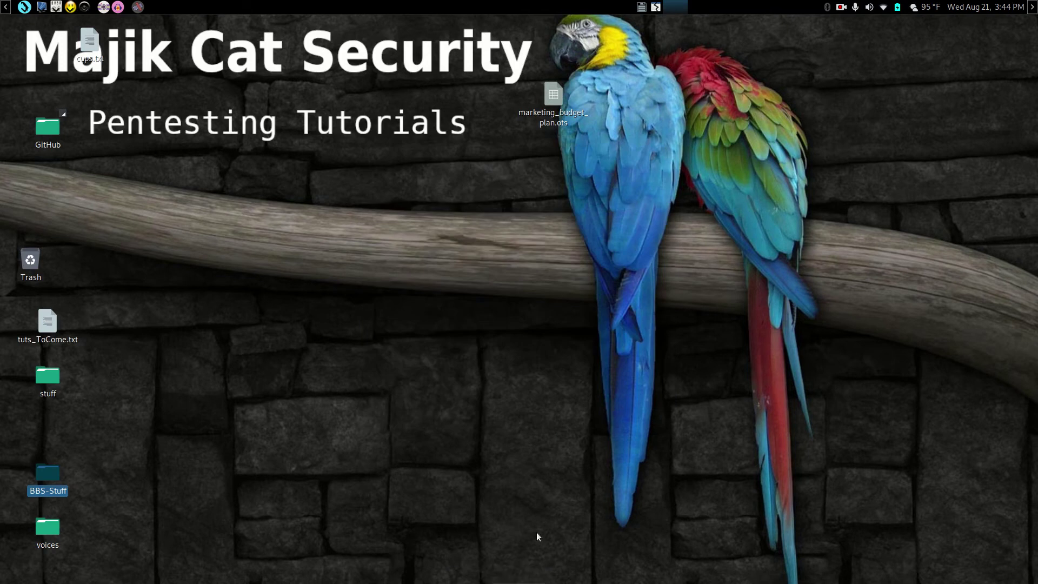
{"action": "double_click", "coordinate": [38, 476]}
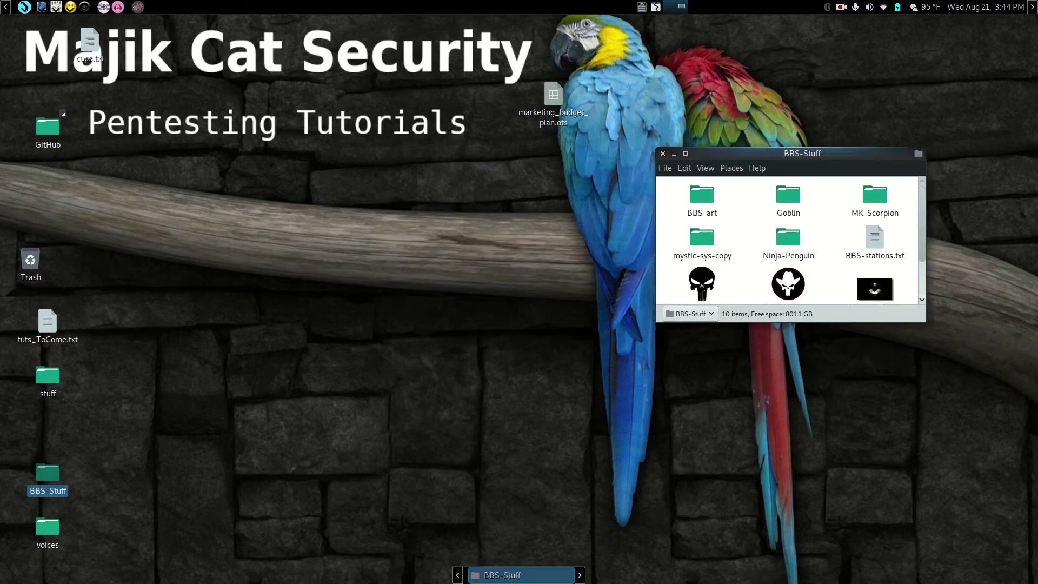
{"action": "left_click", "coordinate": [532, 577]}
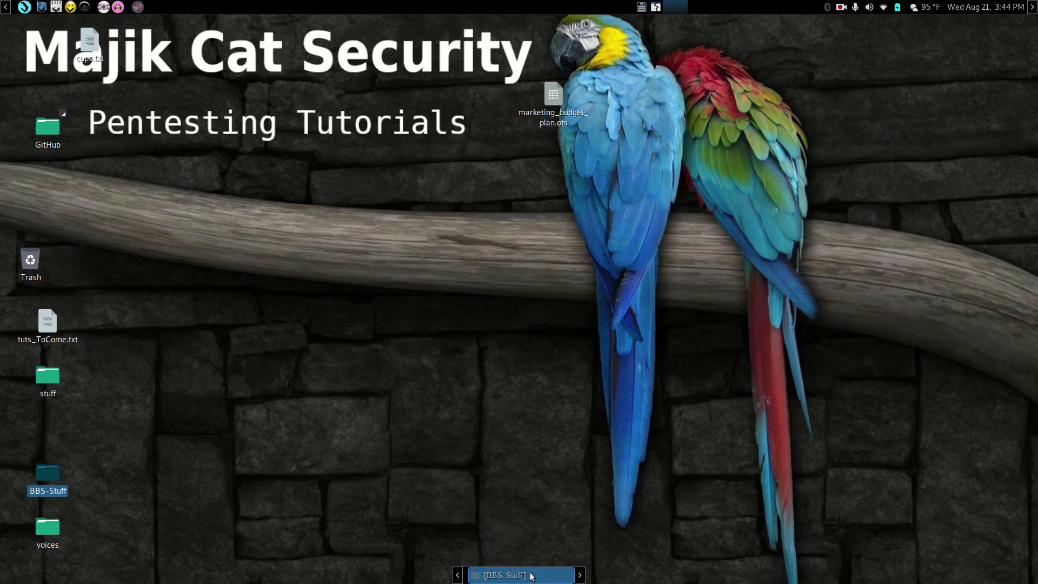
{"action": "left_click", "coordinate": [532, 576]}
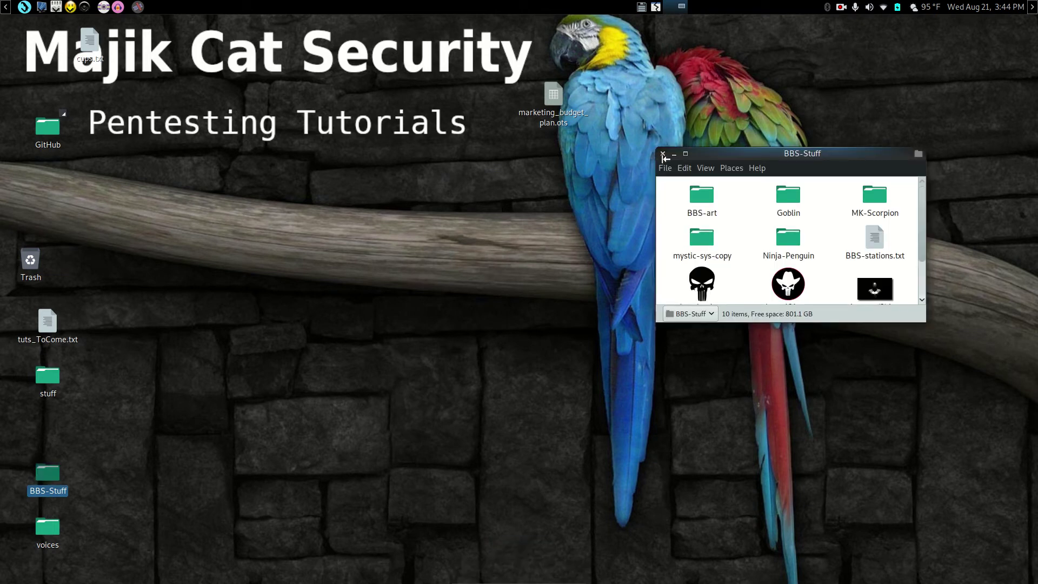
{"action": "left_click", "coordinate": [663, 155]}
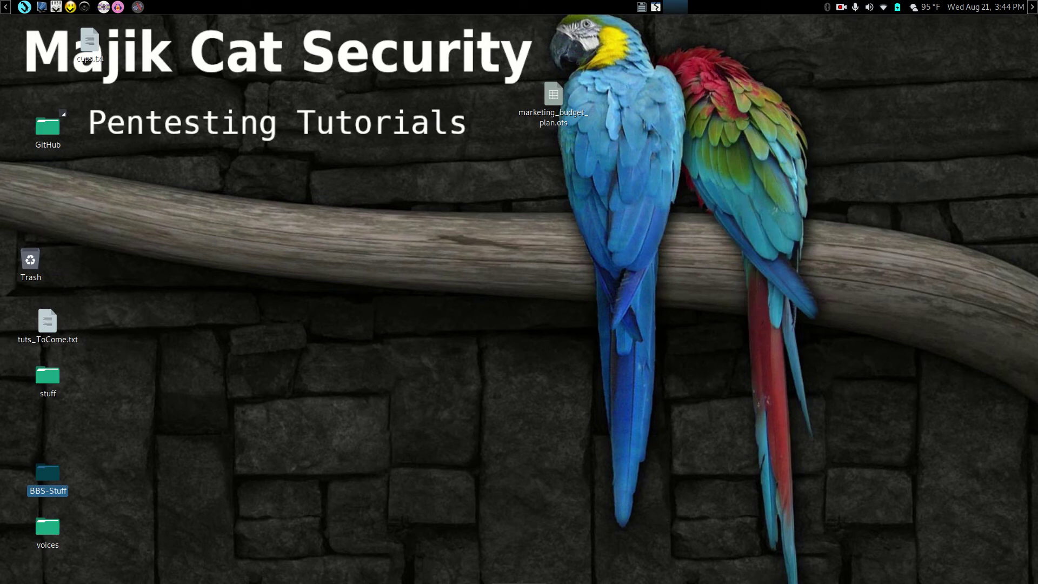
{"action": "mouse_move", "coordinate": [506, 580]}
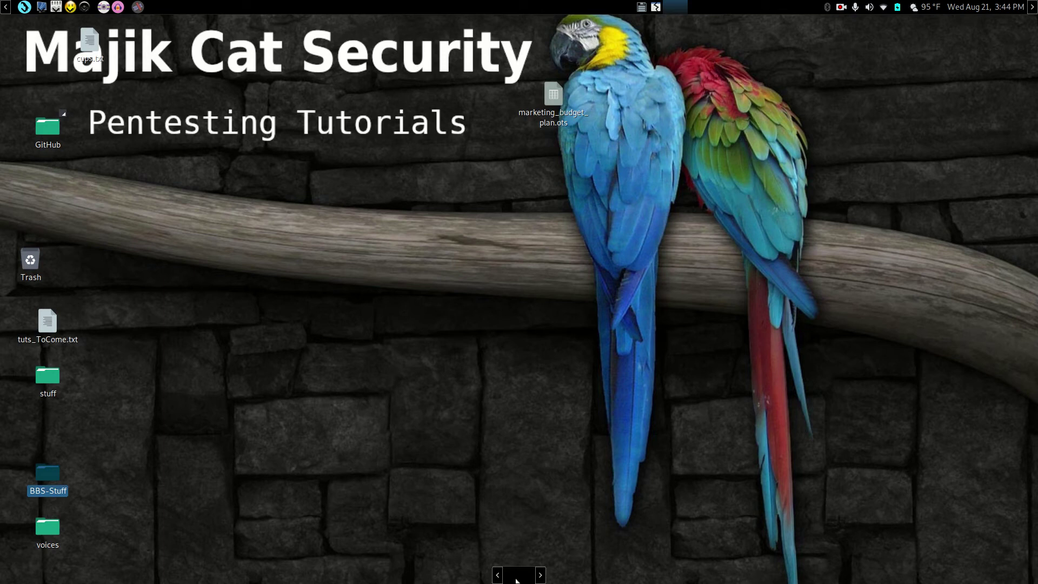
Add a new right-edge panel and set its size to 81 with Expand unchecked.
{"action": "right_click", "coordinate": [516, 580]}
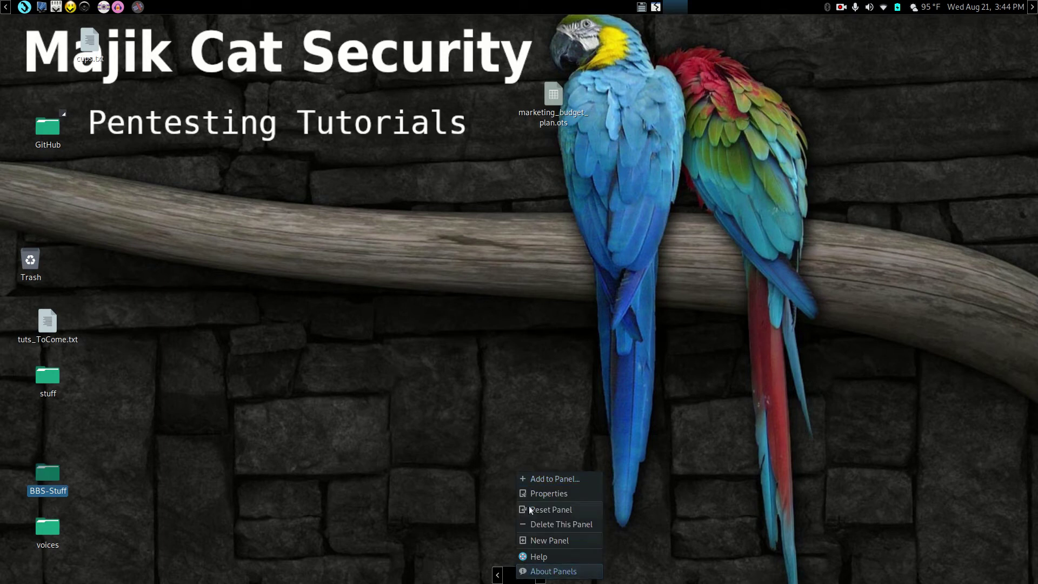
{"action": "left_click", "coordinate": [534, 539]}
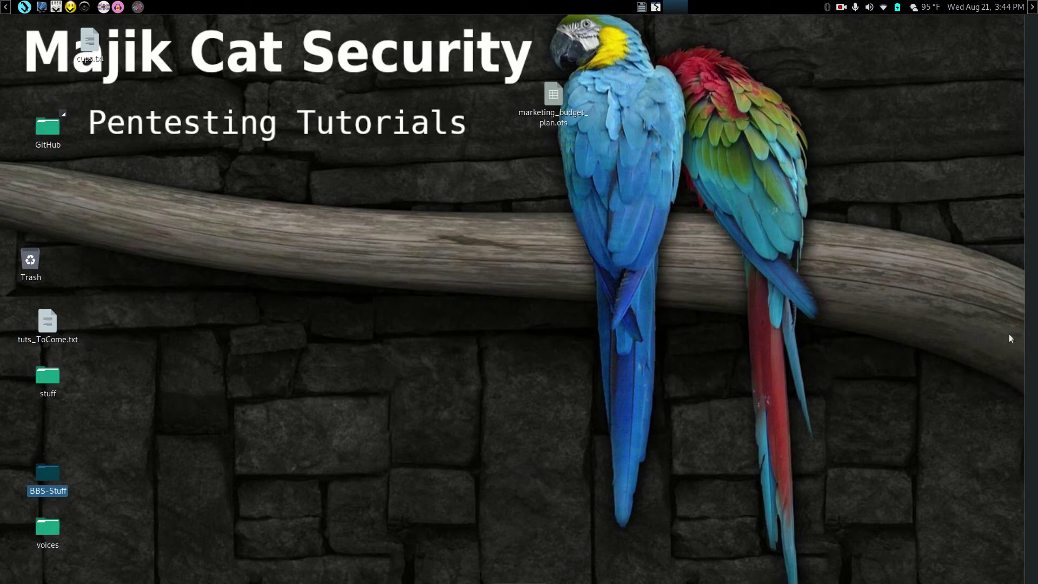
{"action": "right_click", "coordinate": [1028, 324]}
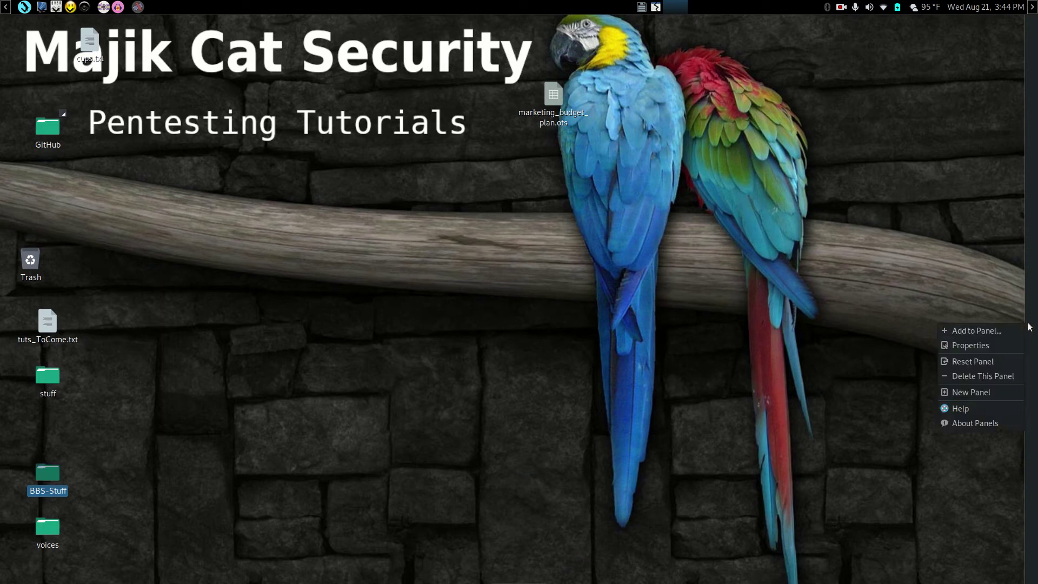
{"action": "left_click", "coordinate": [991, 345]}
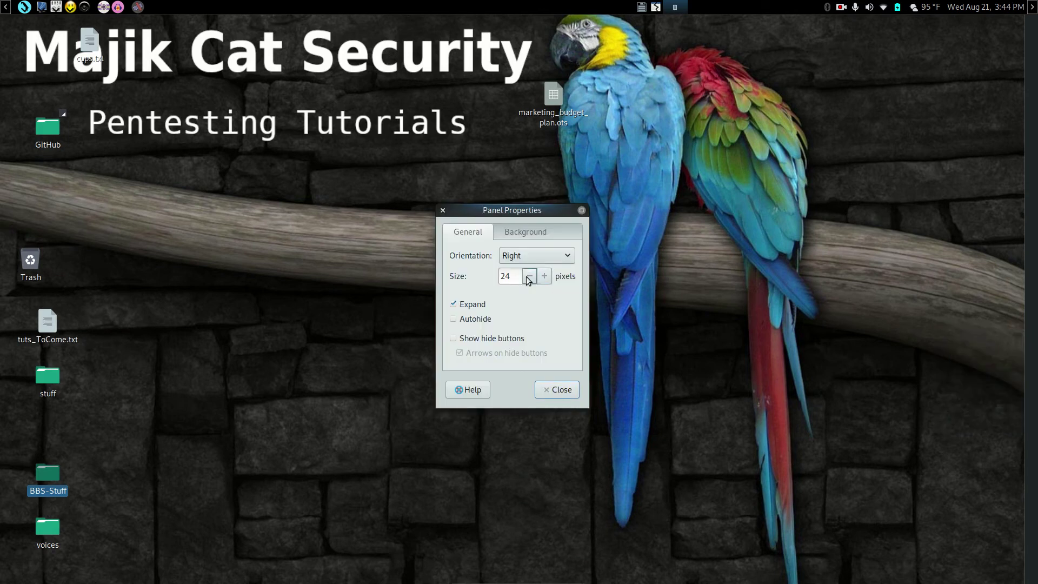
{"action": "left_click", "coordinate": [544, 277]}
{"action": "left_click", "coordinate": [544, 276]}
{"action": "left_click", "coordinate": [544, 276]}
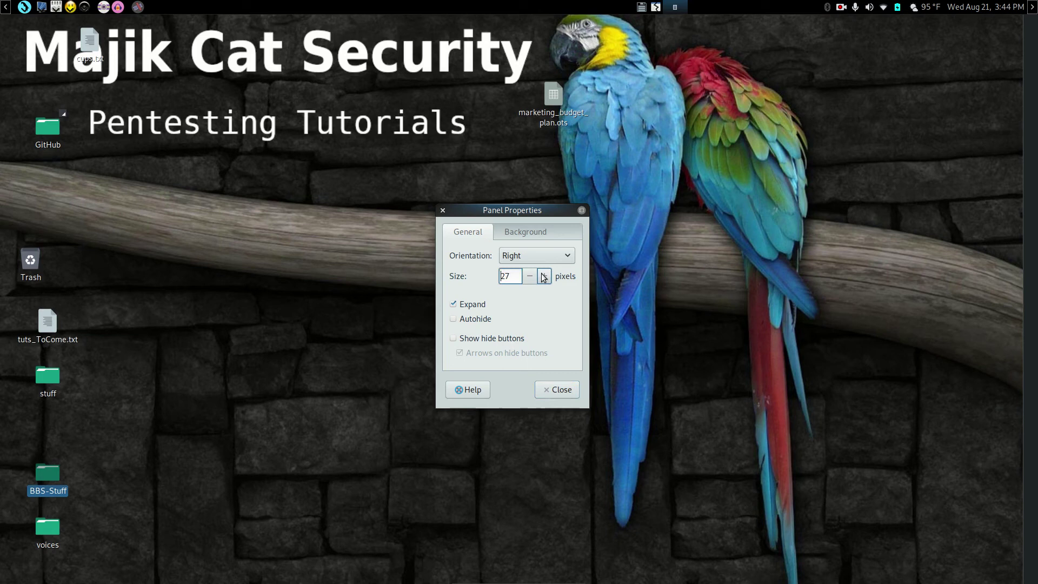
{"action": "left_click_drag", "start_coordinate": [544, 276], "coordinate": [544, 276]}
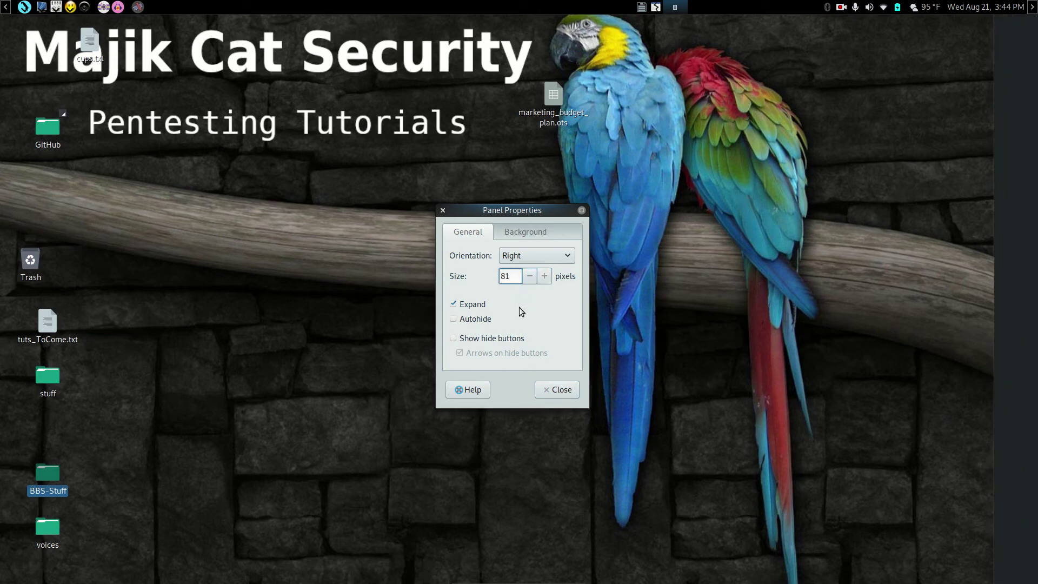
{"action": "left_click", "coordinate": [454, 304]}
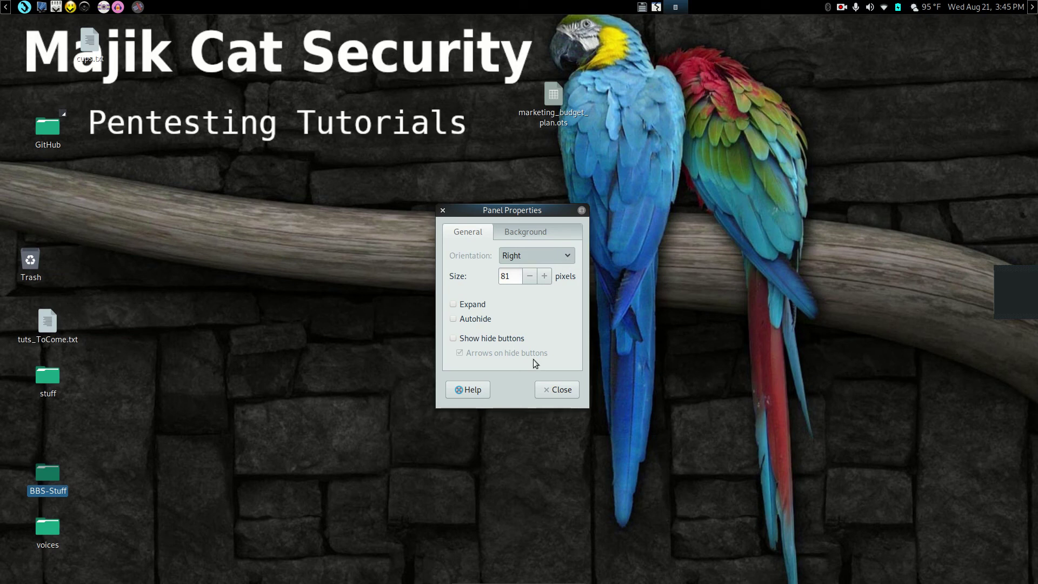
Close the panel properties and delete the right-edge panel with Delete This Panel.
{"action": "left_click", "coordinate": [569, 391]}
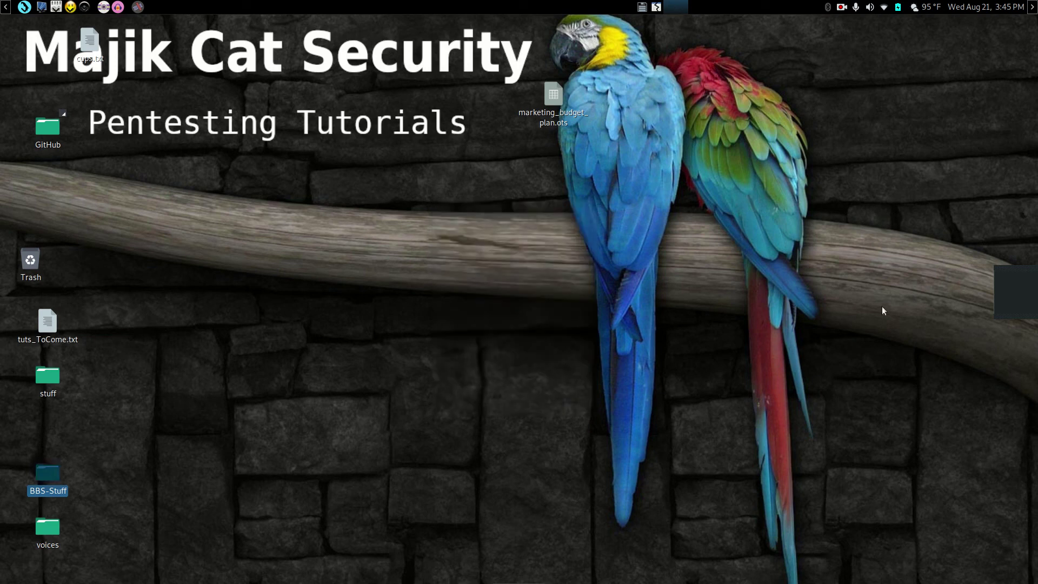
{"action": "right_click", "coordinate": [1029, 296]}
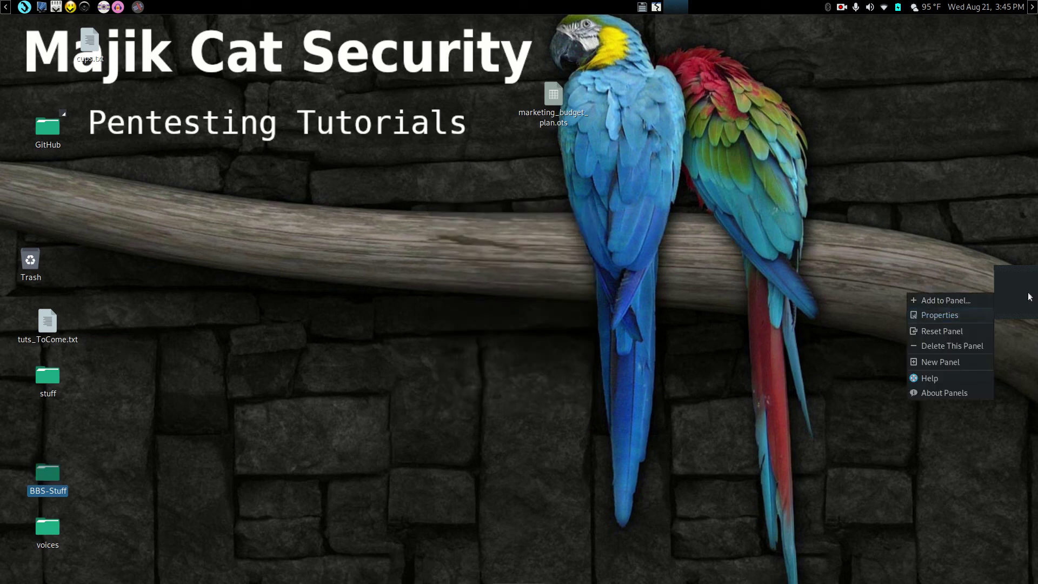
{"action": "left_click", "coordinate": [944, 347]}
{"action": "left_click", "coordinate": [220, 378]}
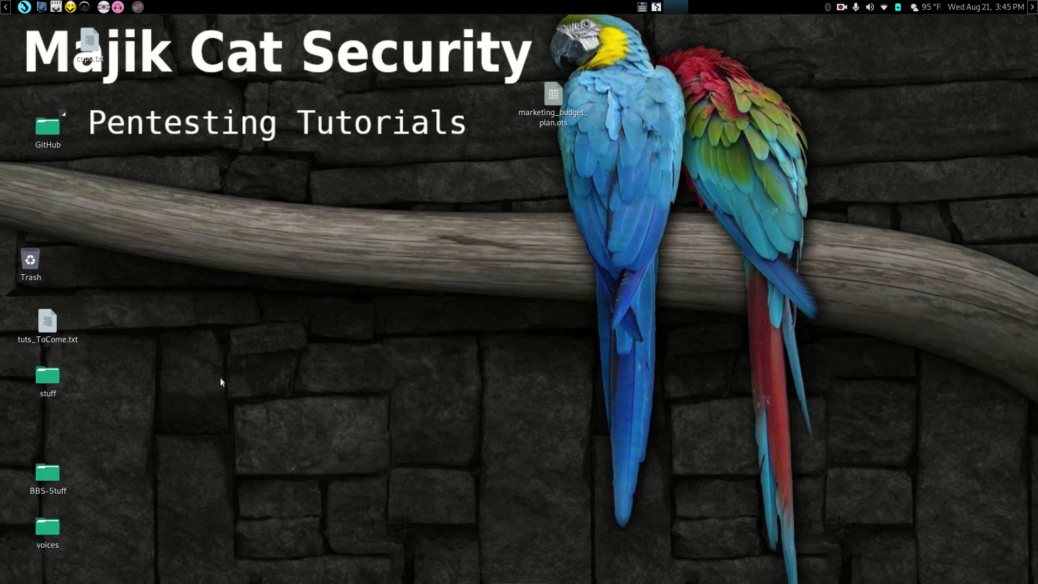